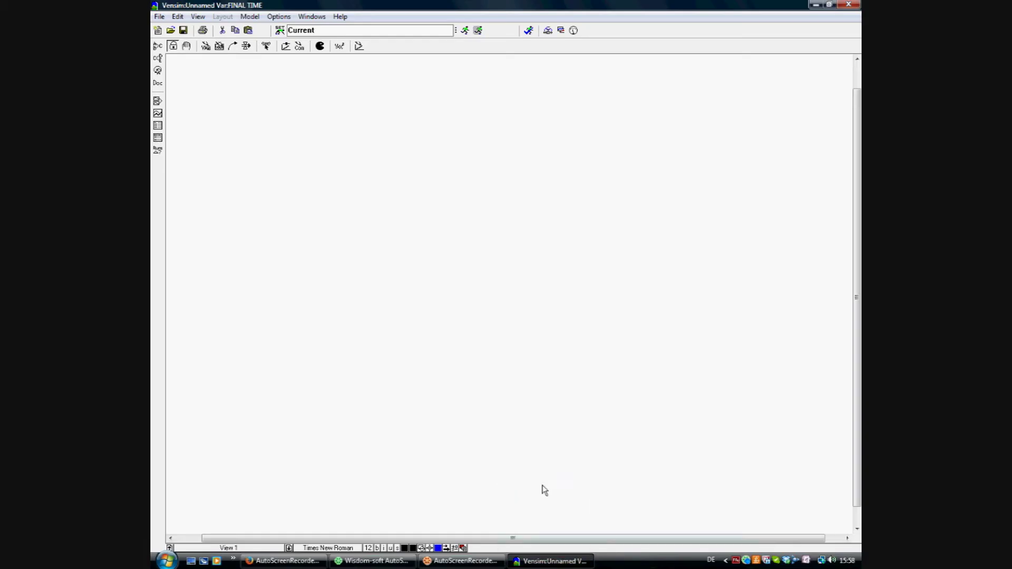
- Create a new model from the File menu
left_click(164, 20)
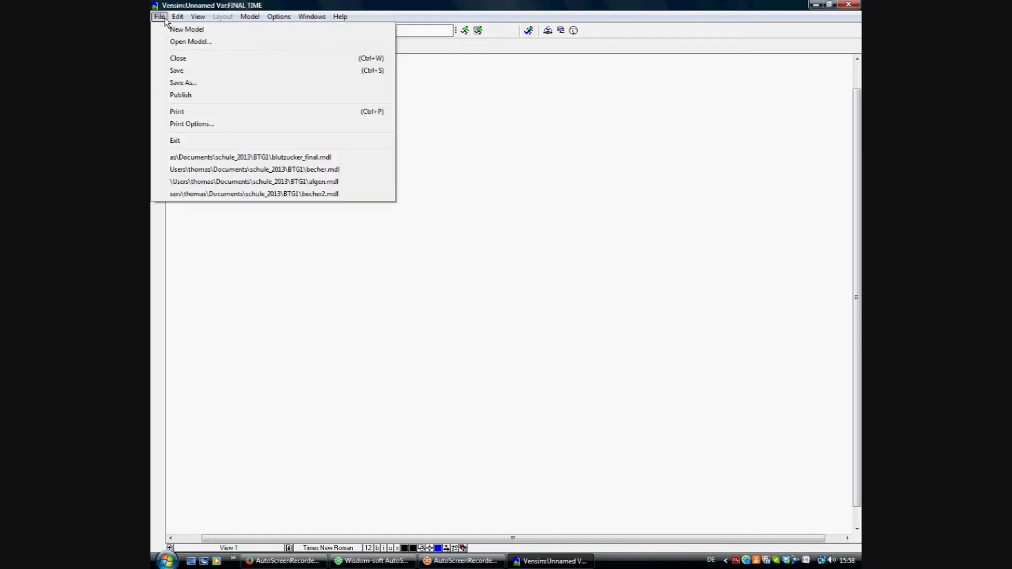
left_click(164, 21)
left_click(164, 22)
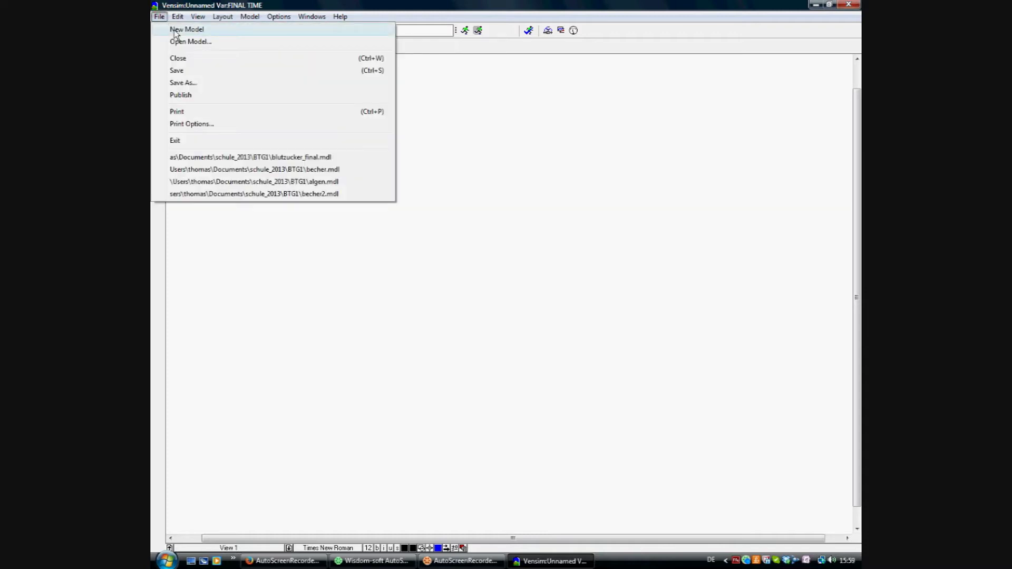
left_click(175, 32)
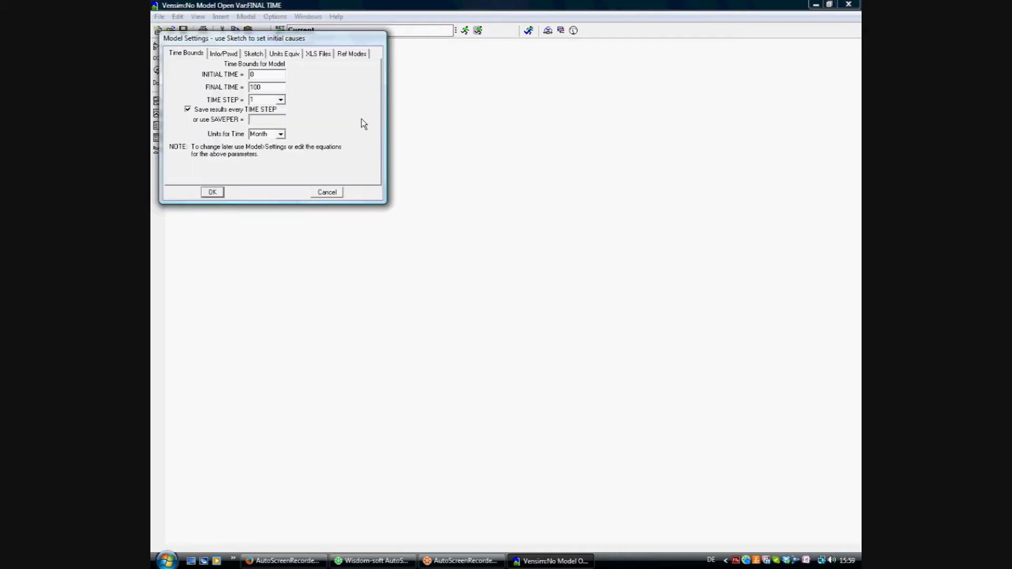
- Set FINAL TIME 1000, TIME STEP 1, SAVEPER 10 and time units Minute in Model Settings
left_click_drag(299, 38, 459, 99)
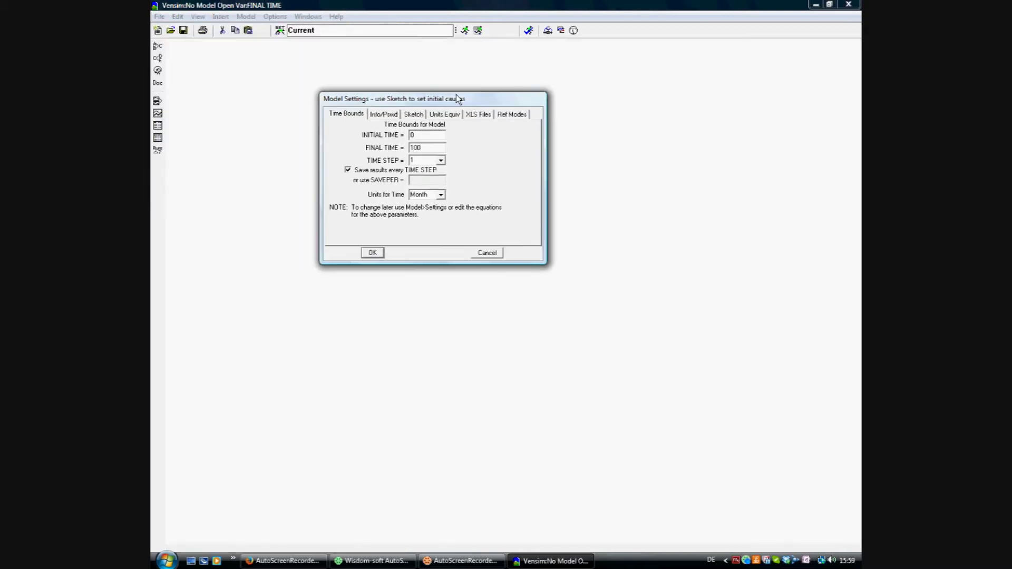
left_click(423, 147)
type("0")
left_click(440, 161)
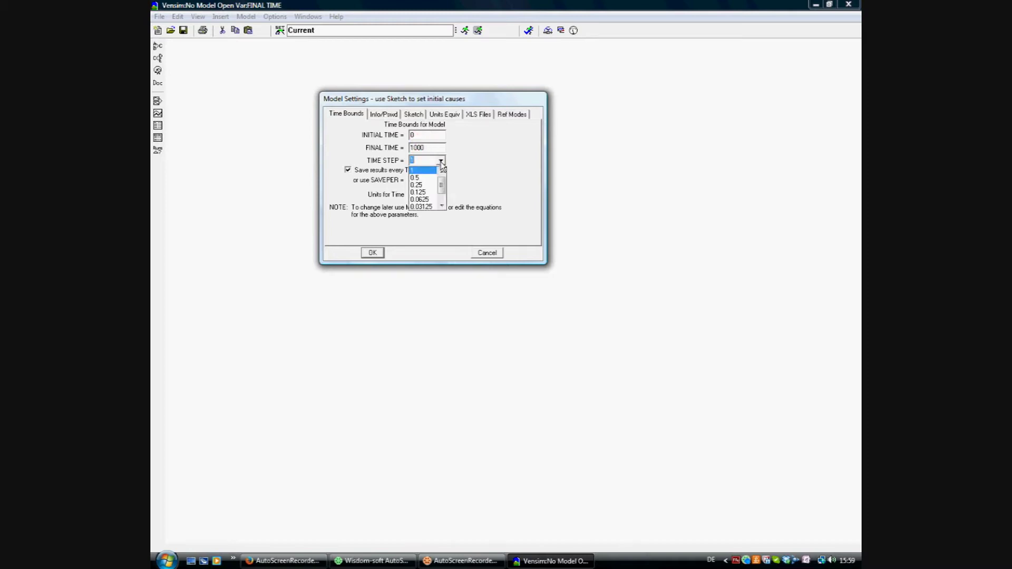
left_click(441, 164)
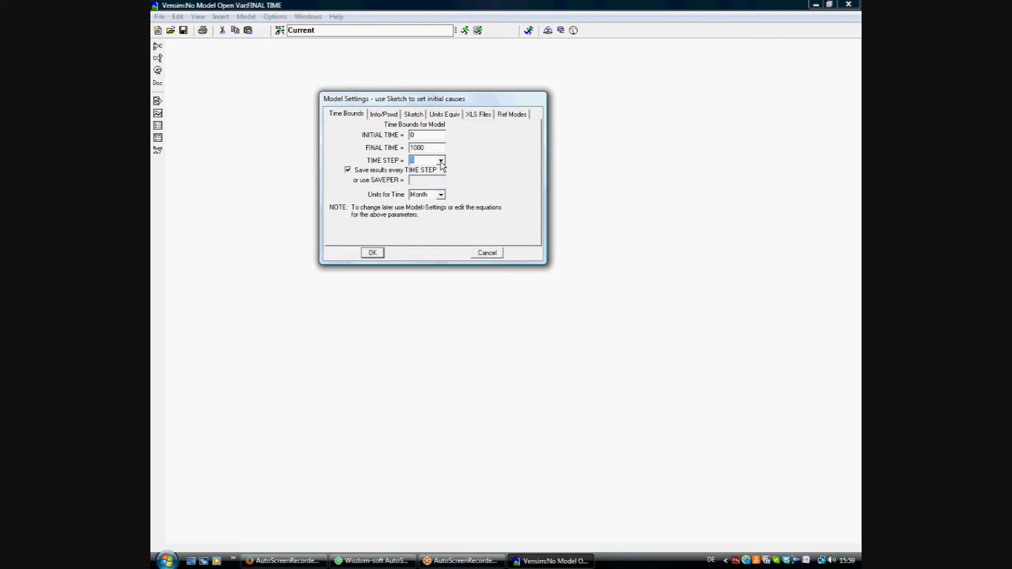
left_click(347, 171)
left_click(413, 179)
type("0")
left_click(442, 196)
left_click(432, 239)
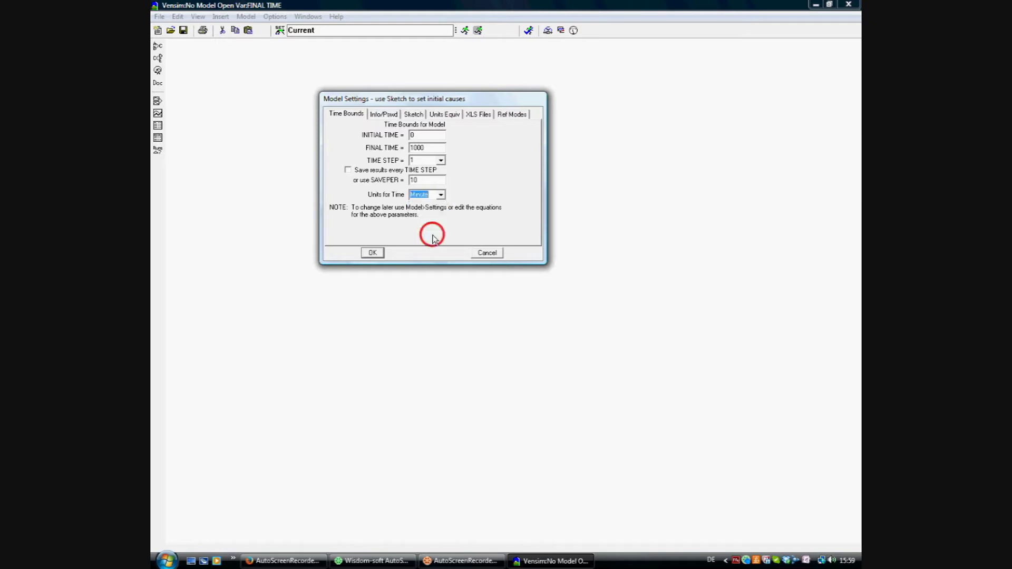
left_click(375, 253)
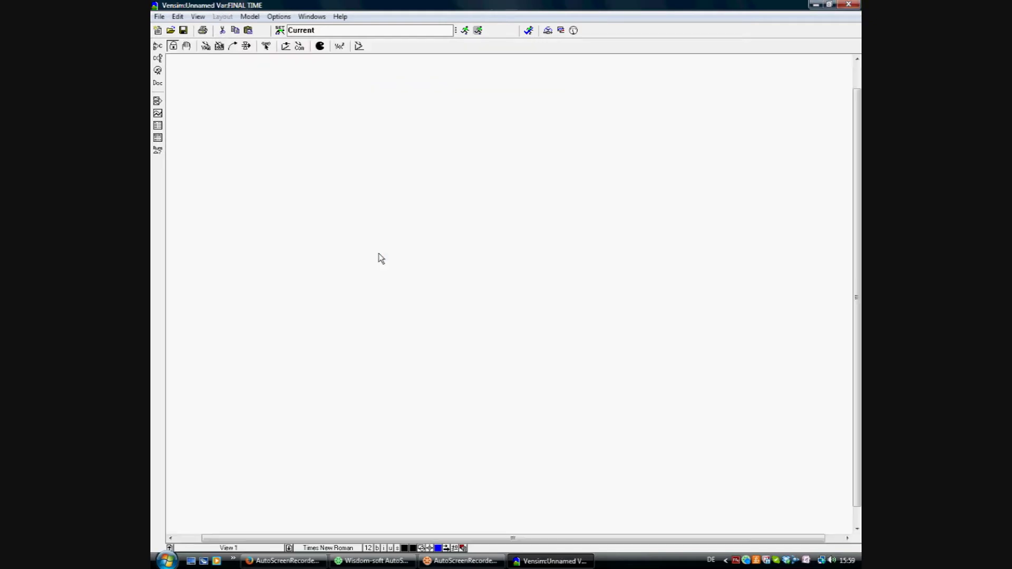
- Add a stock named 'Bacterial density' to the sketch
left_click(221, 46)
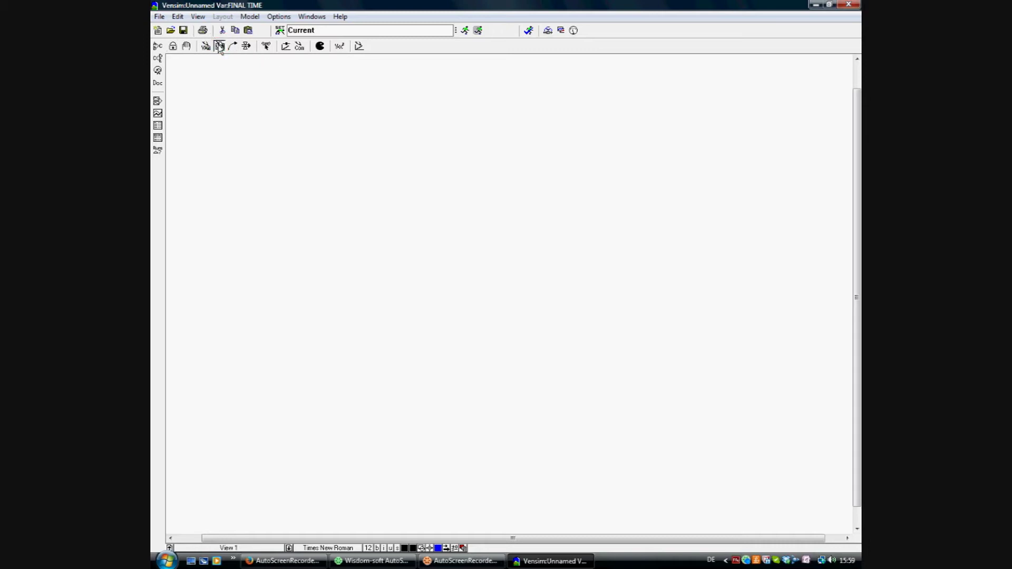
left_click(407, 172)
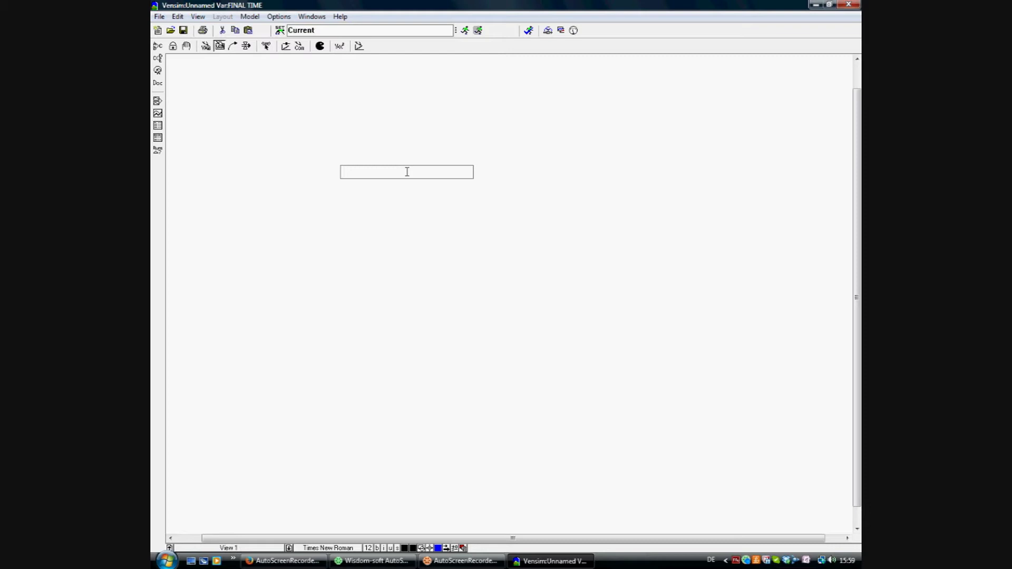
type("Bacterial ")
type("density")
key("Return")
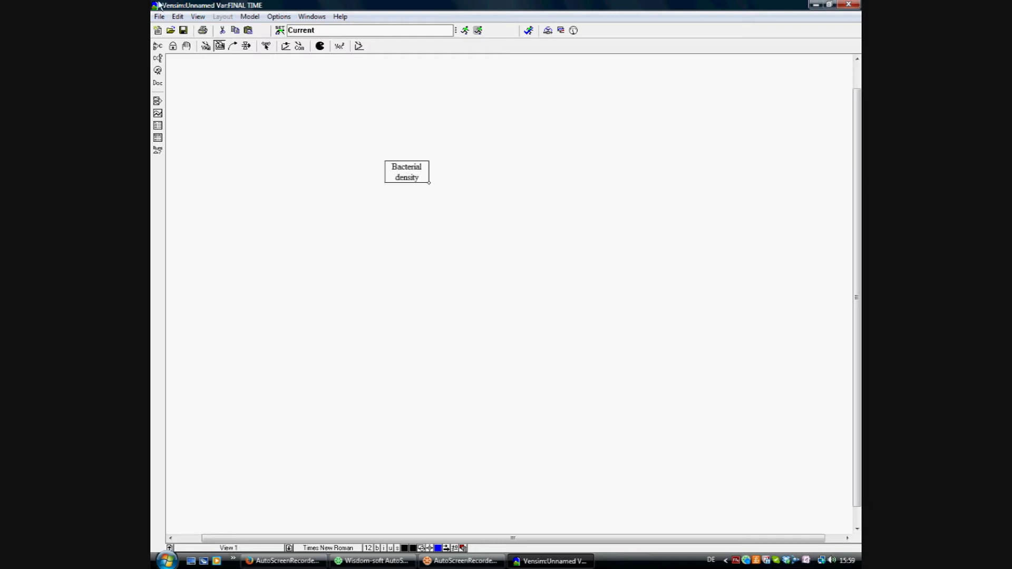
- Draw a 'growth rate' inflow from a cloud on the left into Bacterial density
left_click(246, 48)
left_click(264, 167)
left_click(404, 171)
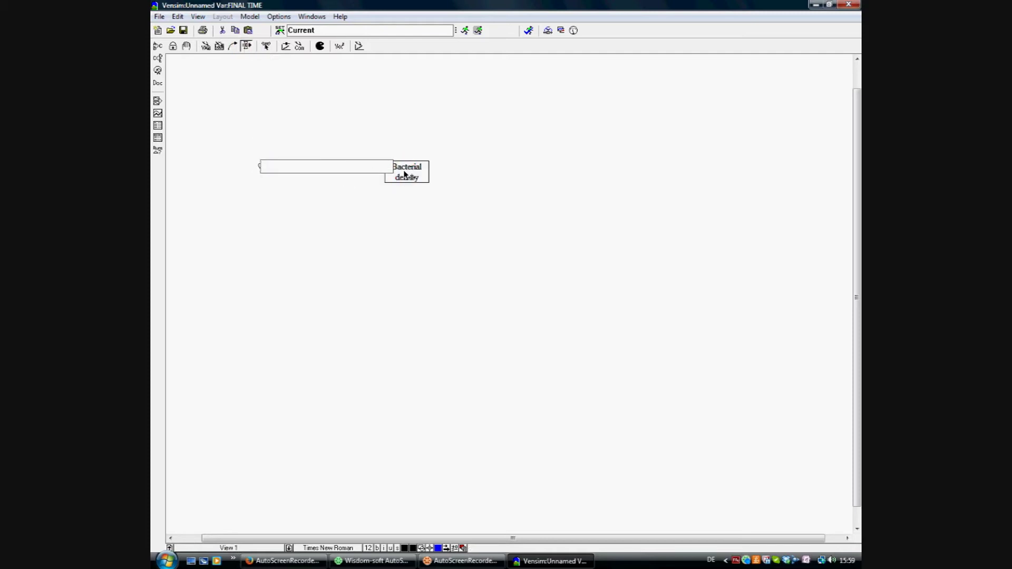
type("growth_rate")
key("Return")
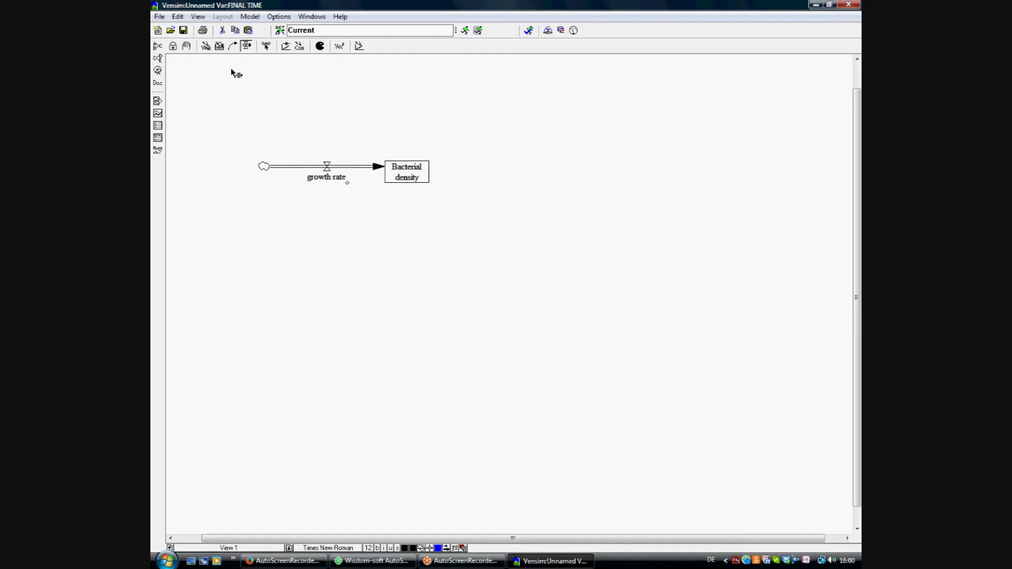
- Place an auxiliary variable named 'growth_parameter' above the flow
left_click(204, 46)
left_click(310, 92)
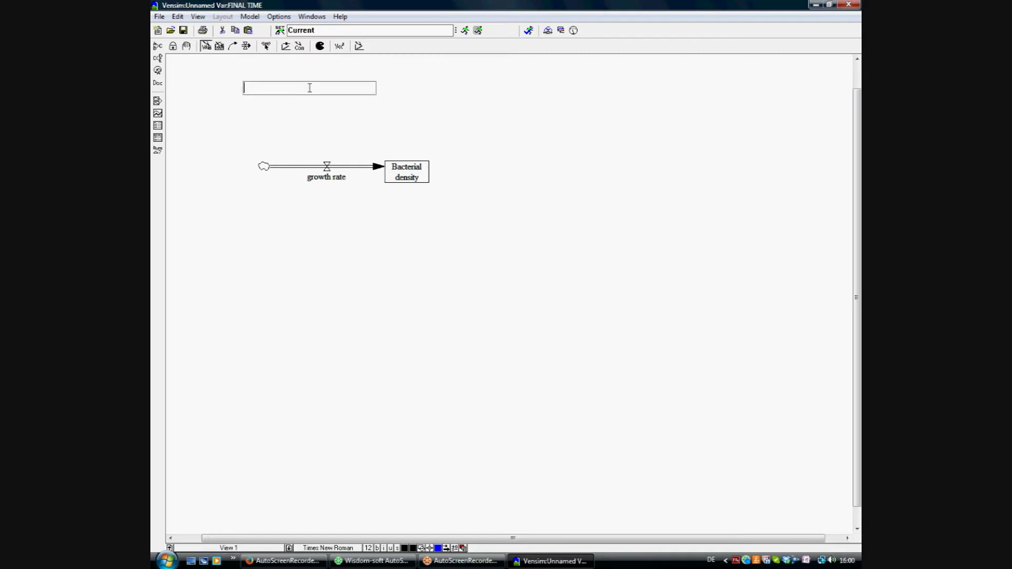
type("growth_parameter")
key("Return")
- Place a second auxiliary variable named 'OD_max' to its right
right_click(465, 99)
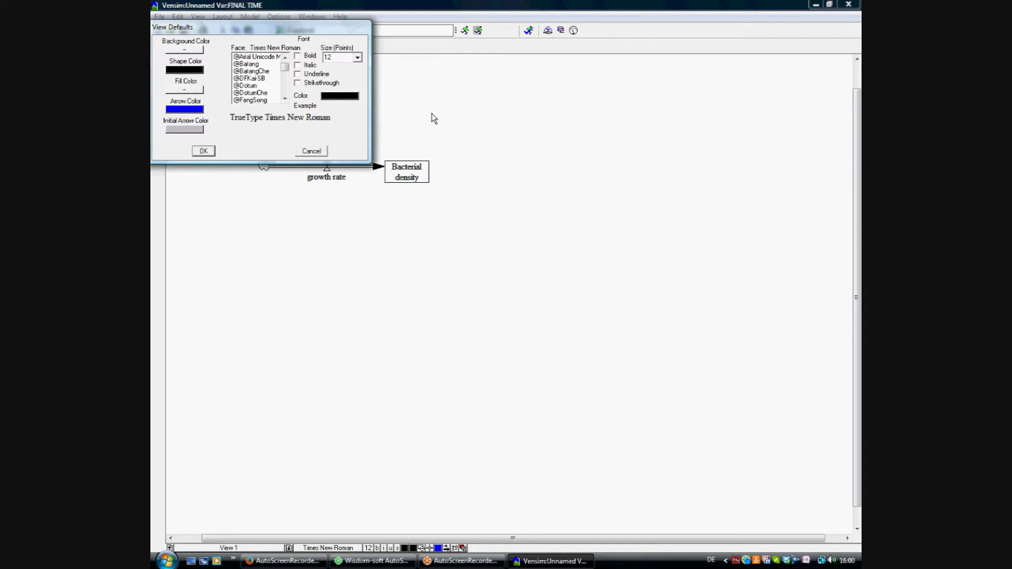
left_click(323, 151)
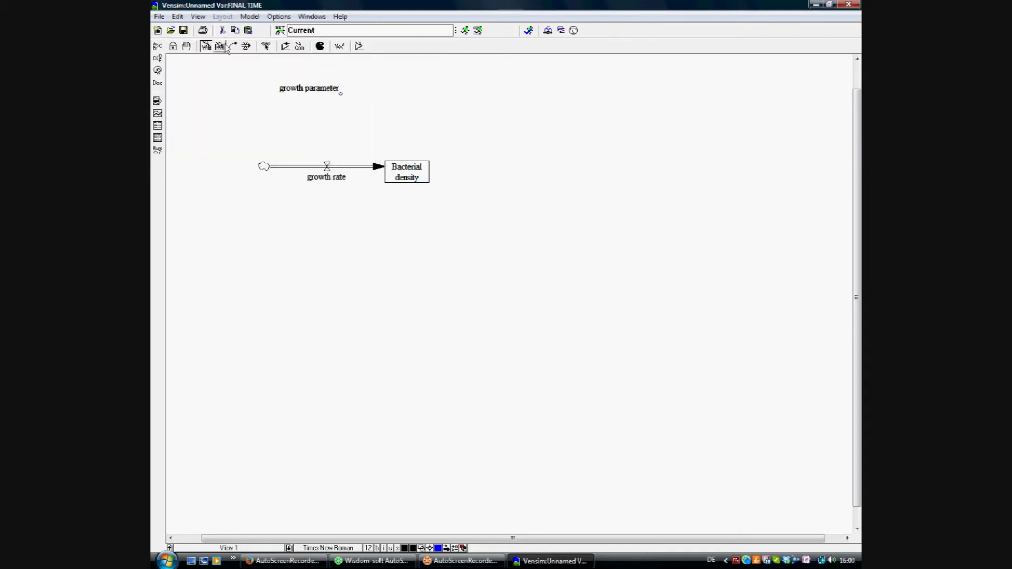
left_click(479, 104)
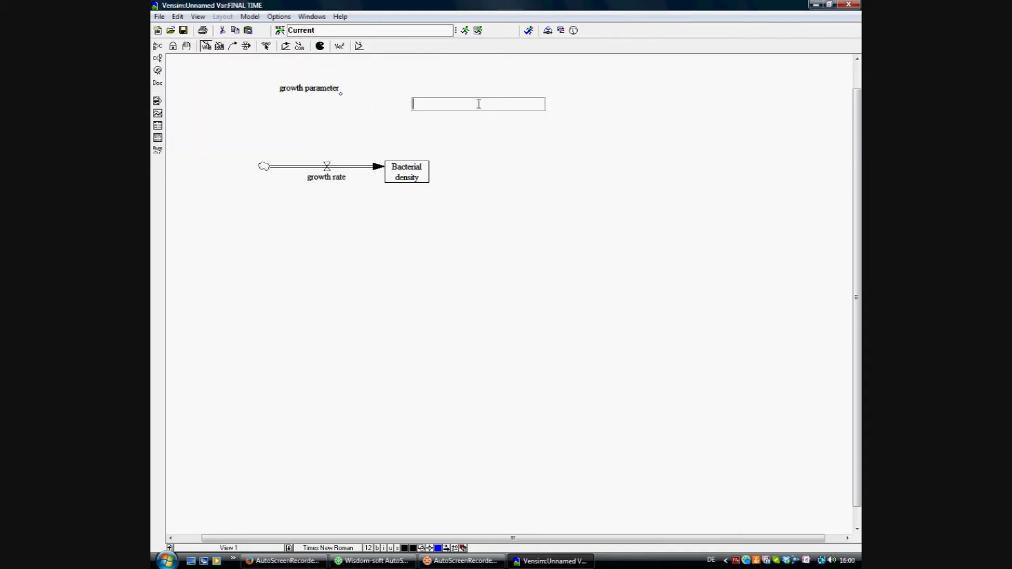
type("OD_max")
key("Return")
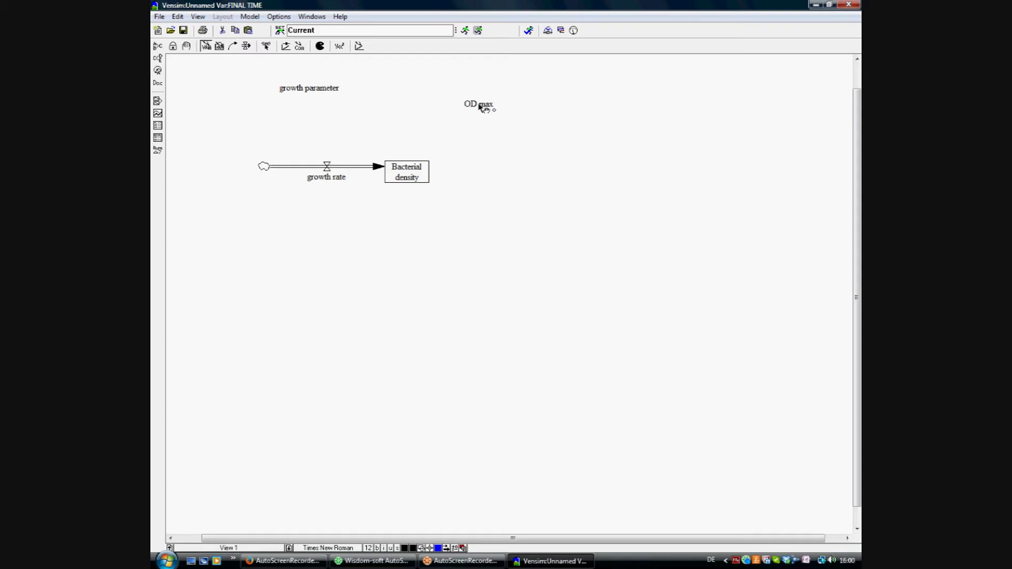
- Draw arrows: density and growth parameter to growth rate, OD max and density to growth parameter
left_click(235, 46)
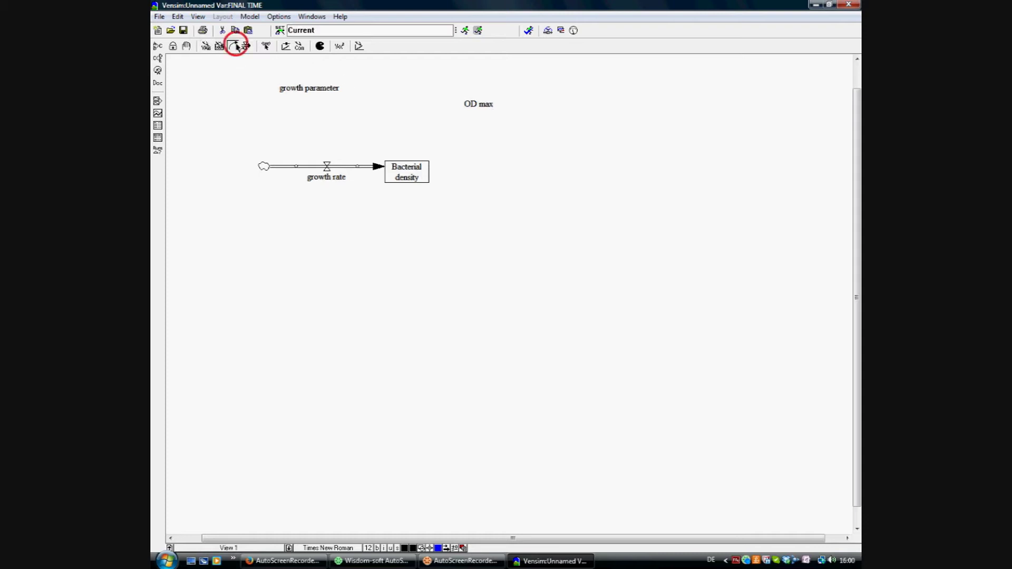
left_click(406, 176)
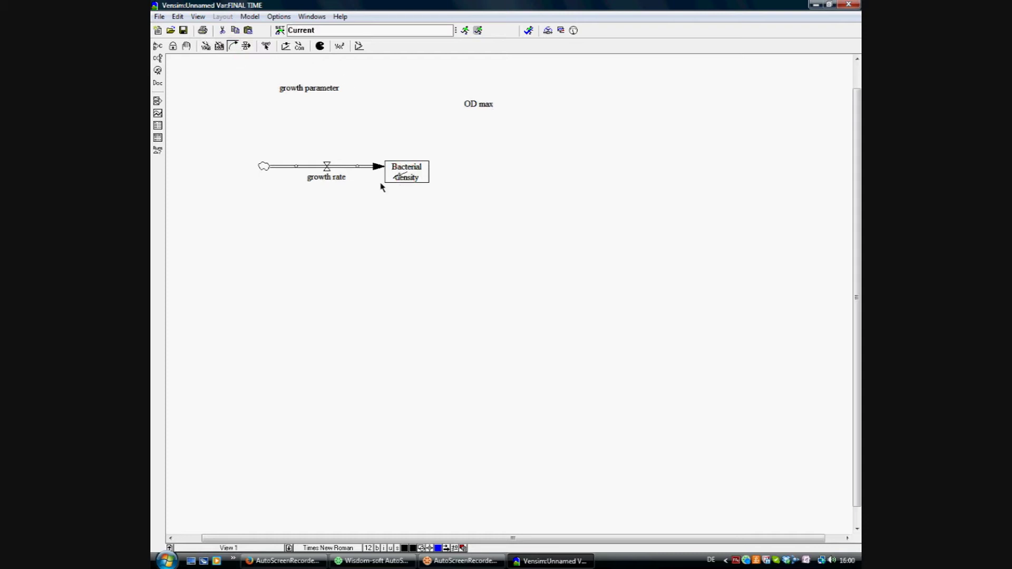
left_click(338, 178)
left_click_drag(369, 173, 376, 243)
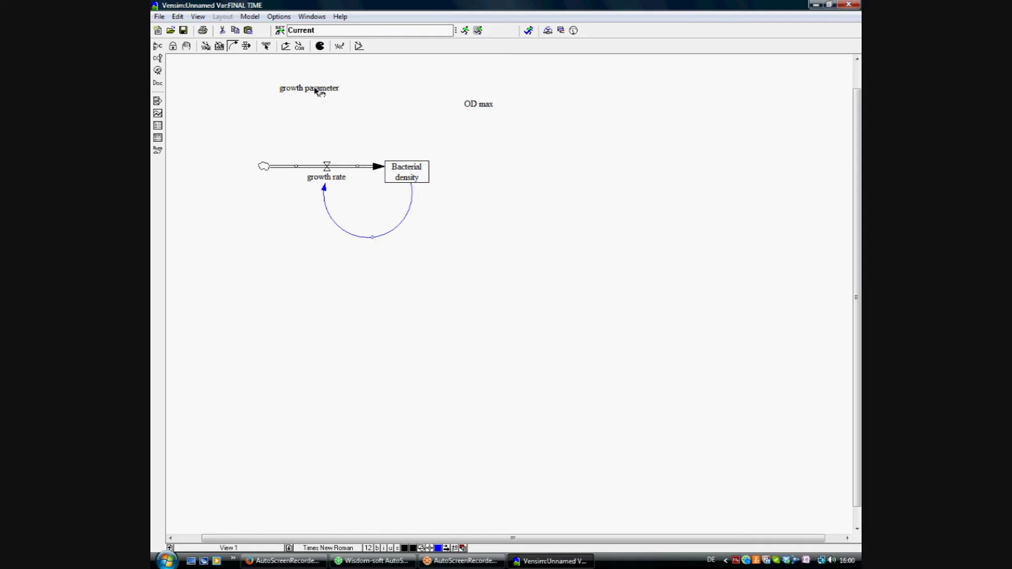
mouse_move(316, 91)
left_mouse_down()
mouse_move(328, 182)
mouse_move(327, 171)
left_mouse_up()
left_click_drag(484, 106, 325, 91)
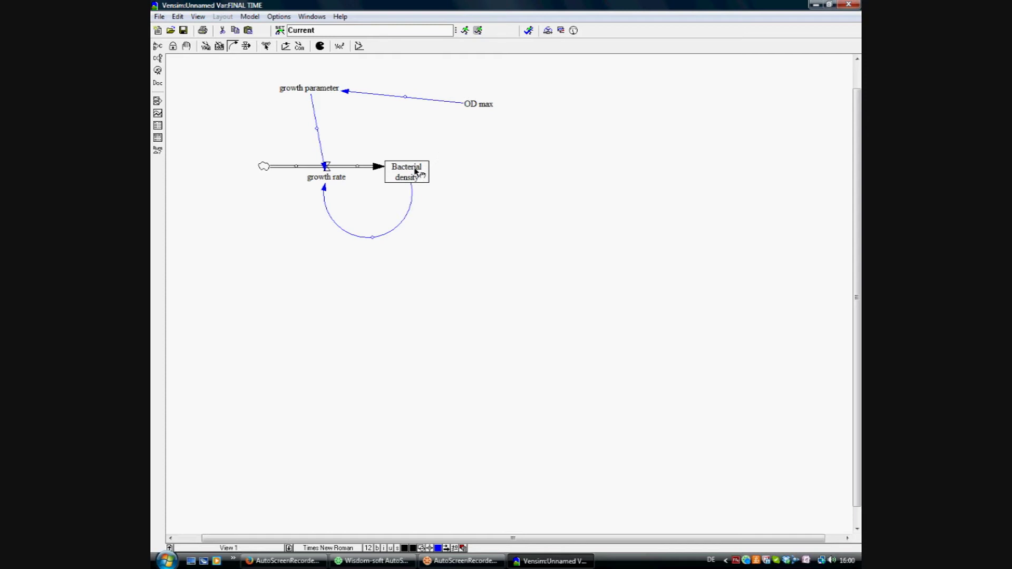
left_click_drag(416, 171, 325, 90)
- Give Bacterial density an initial value of 0.01 with units OD
left_click(339, 46)
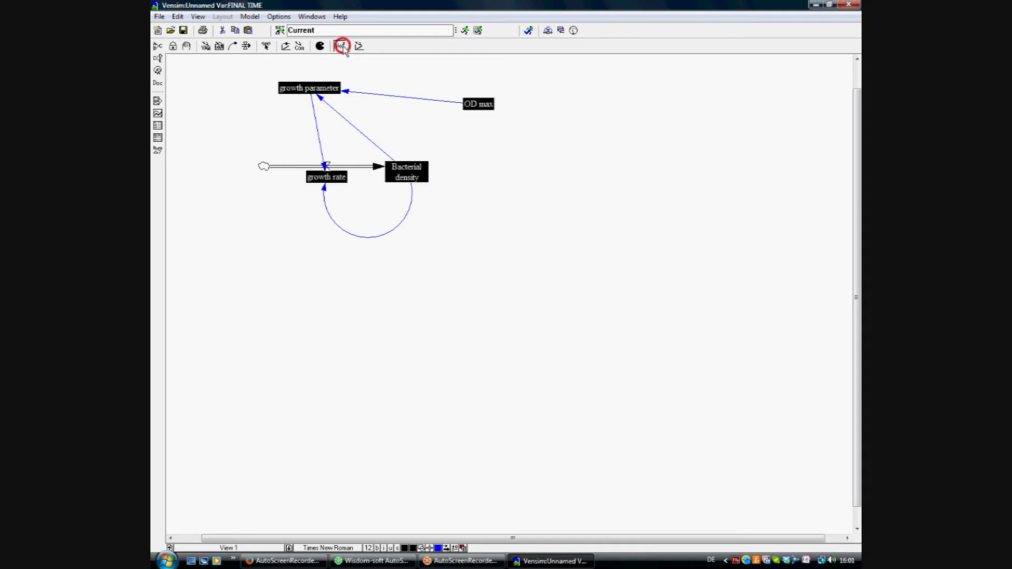
left_click(399, 174)
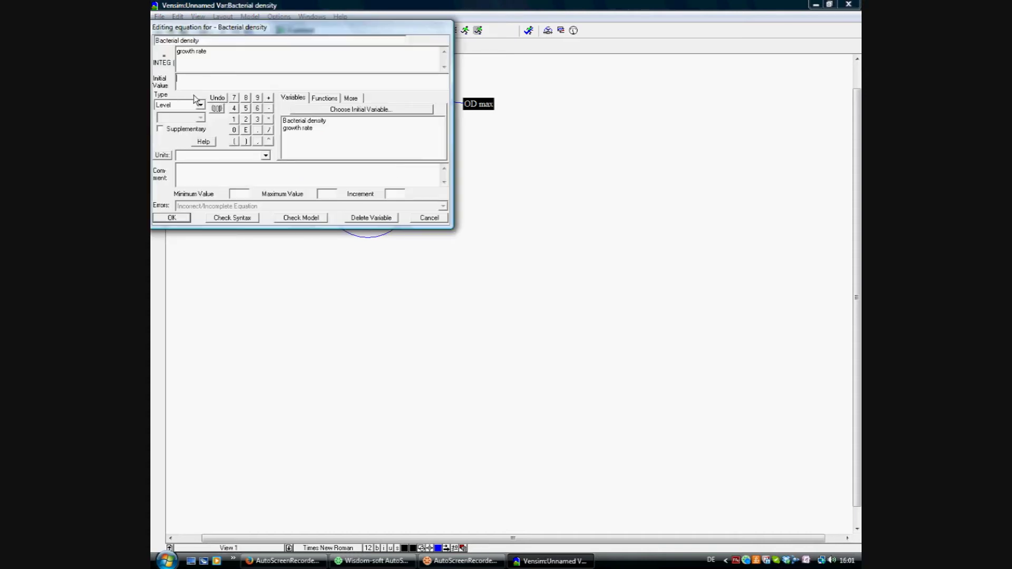
type("0.01")
left_click(244, 156)
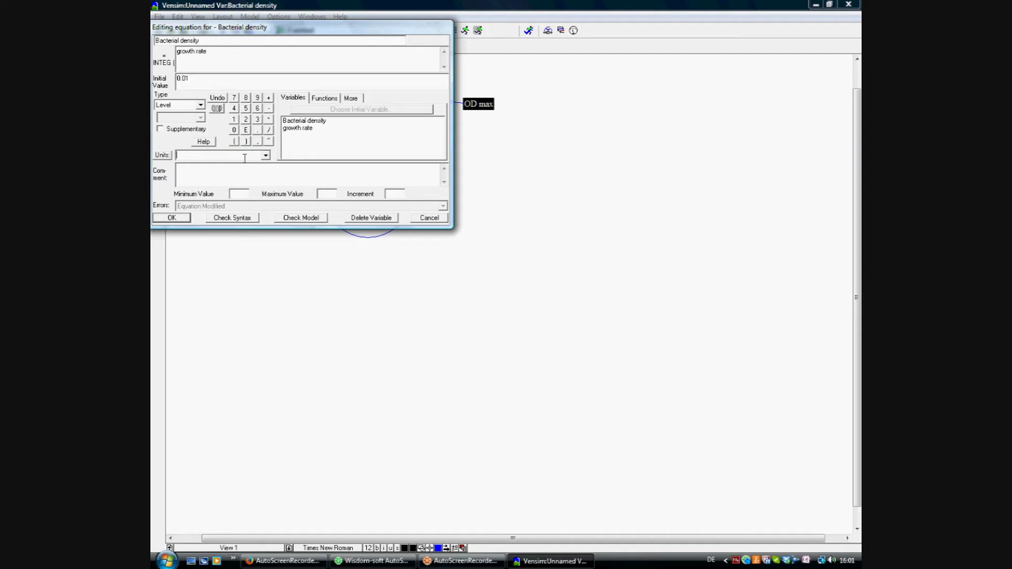
type("OD")
left_click(174, 217)
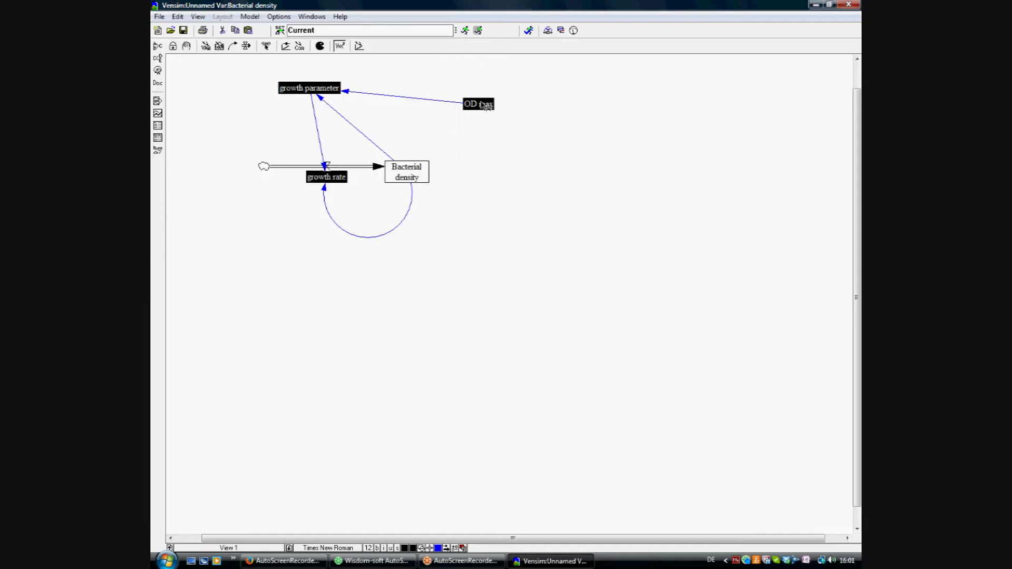
- Define OD max as the constant 5 with units OD
right_click(485, 105)
left_click(441, 157)
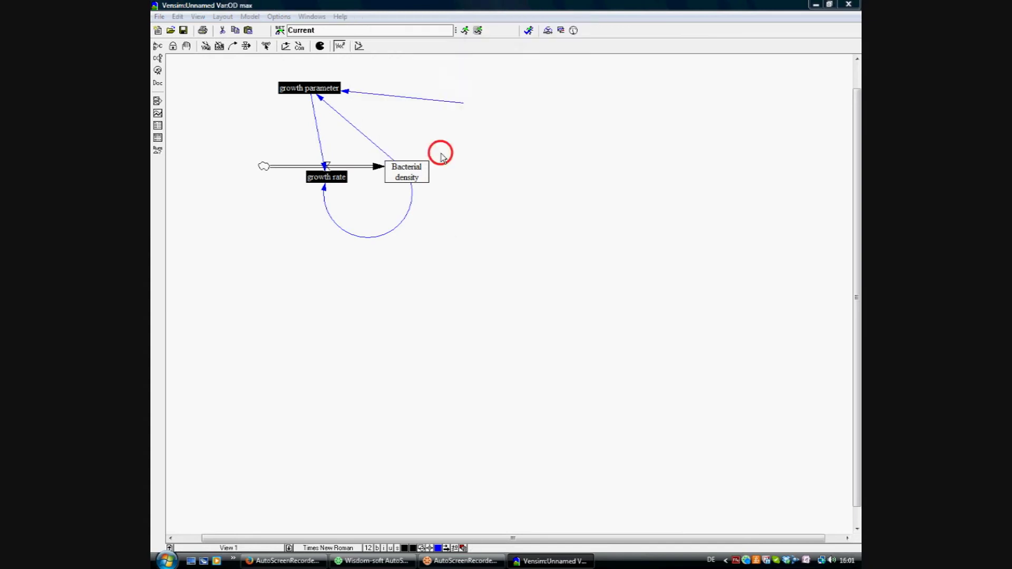
type("5")
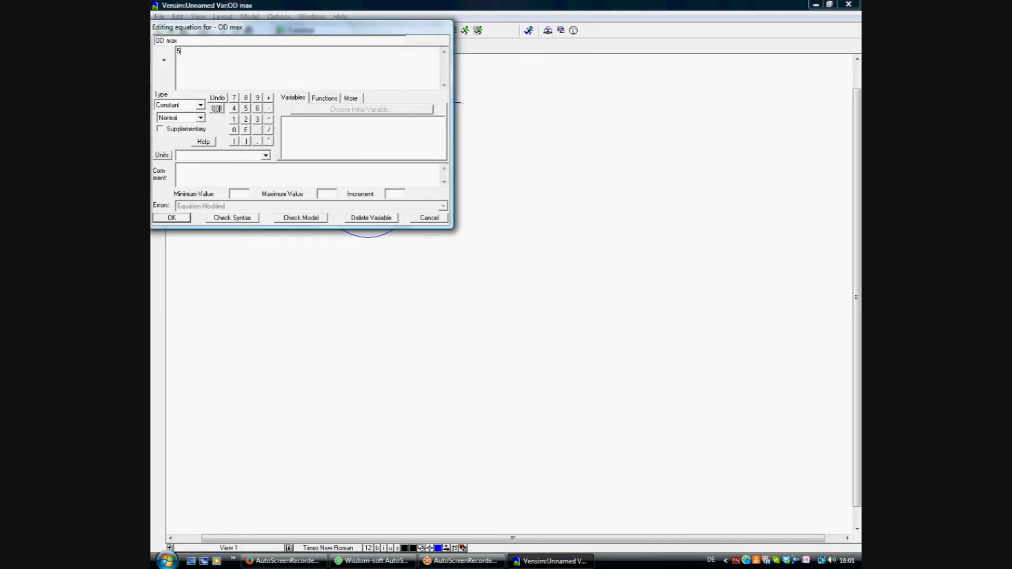
left_click(267, 156)
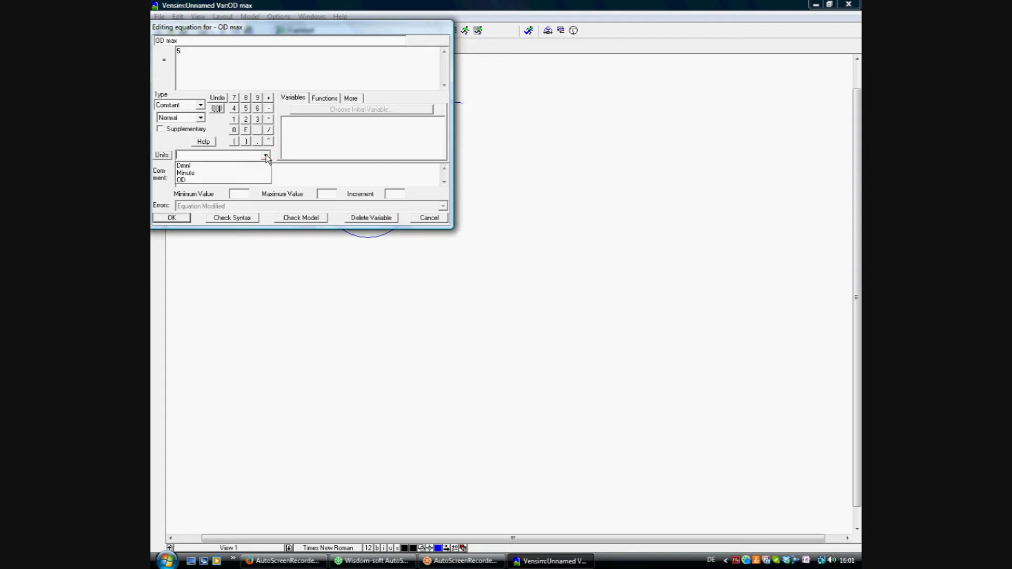
left_click(255, 179)
left_click(256, 179)
left_click(183, 217)
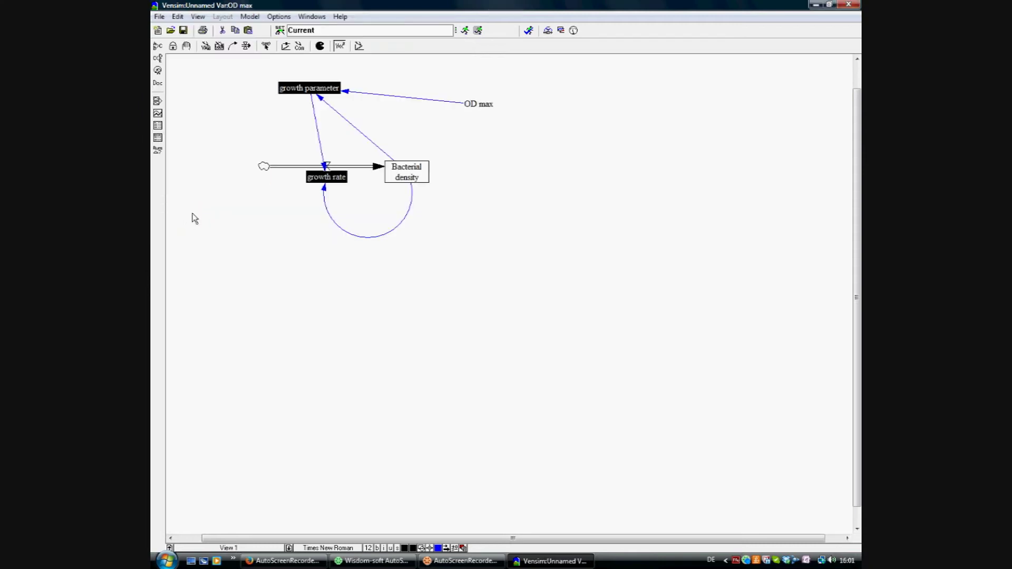
- Set growth parameter to 0.03*(OD max-Bacterial density)/OD max with units 1/Minute
right_click(314, 92)
left_click(265, 135)
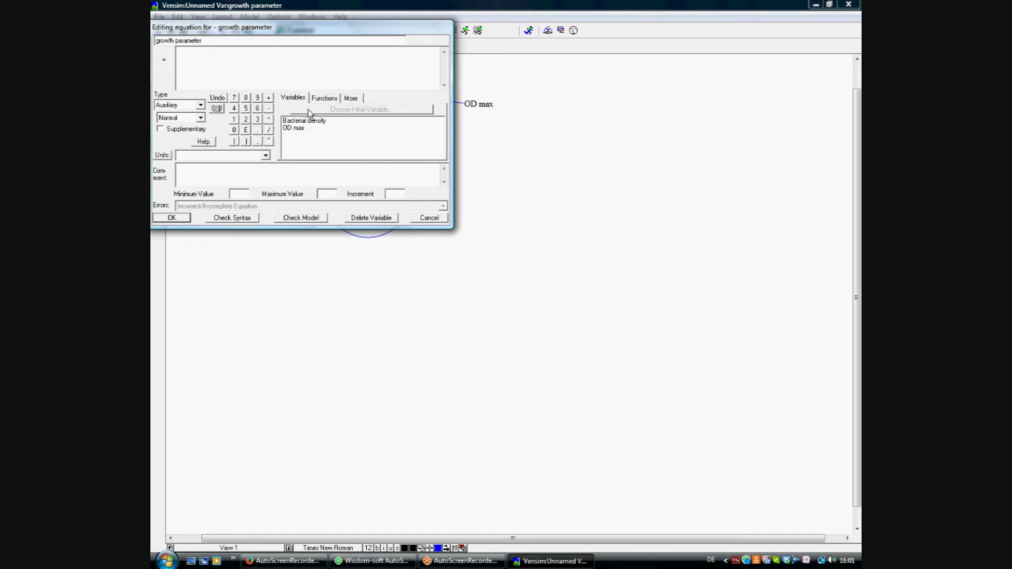
type("0")
type(".03")
type("1")
left_click(301, 129)
type("-")
left_click(299, 121)
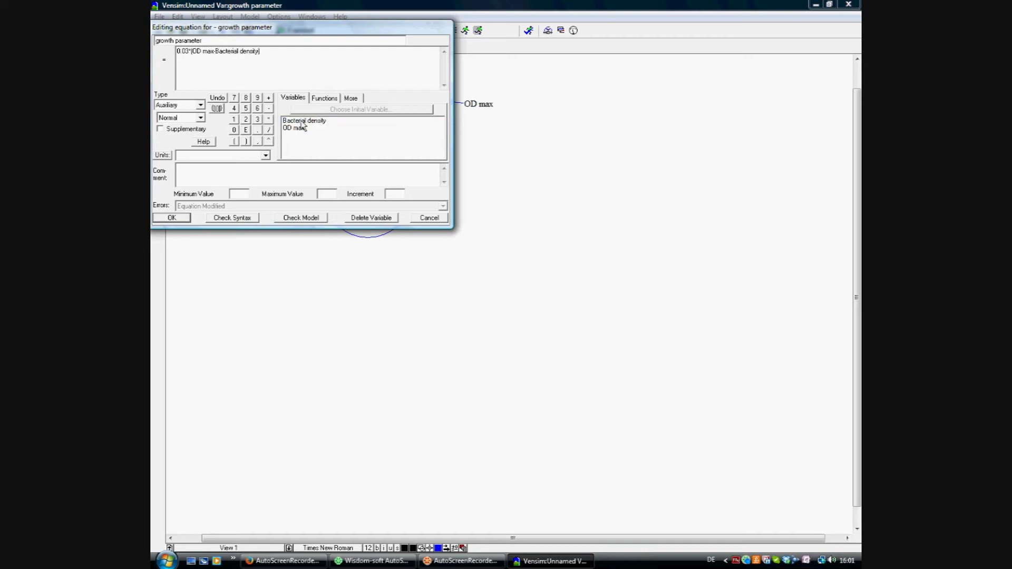
type("/")
double_click(298, 130)
left_click(246, 155)
type("1/Minute")
left_click(176, 215)
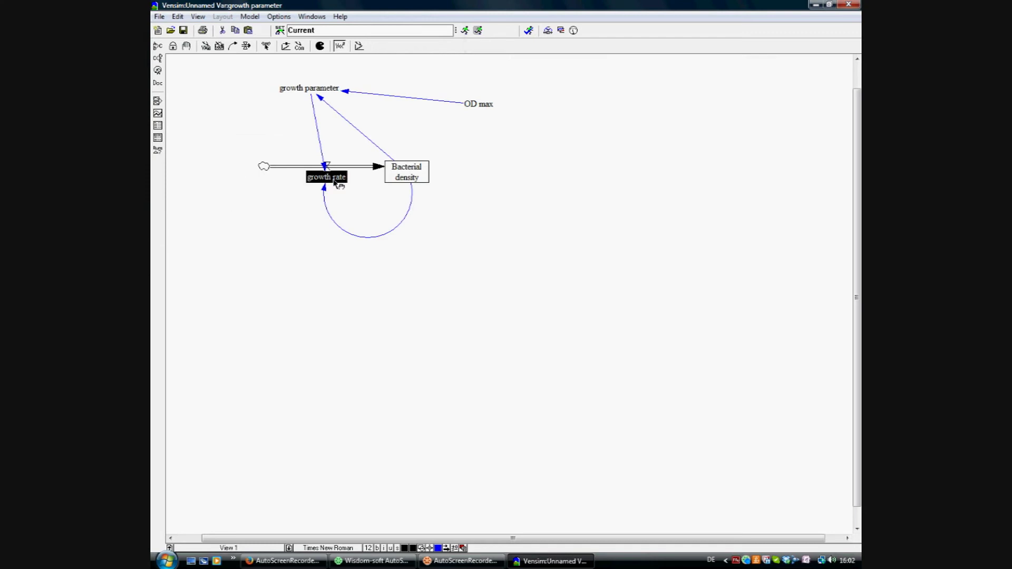
- Enter growth rate's equation as growth parameter*Bacterial density
right_click(335, 182)
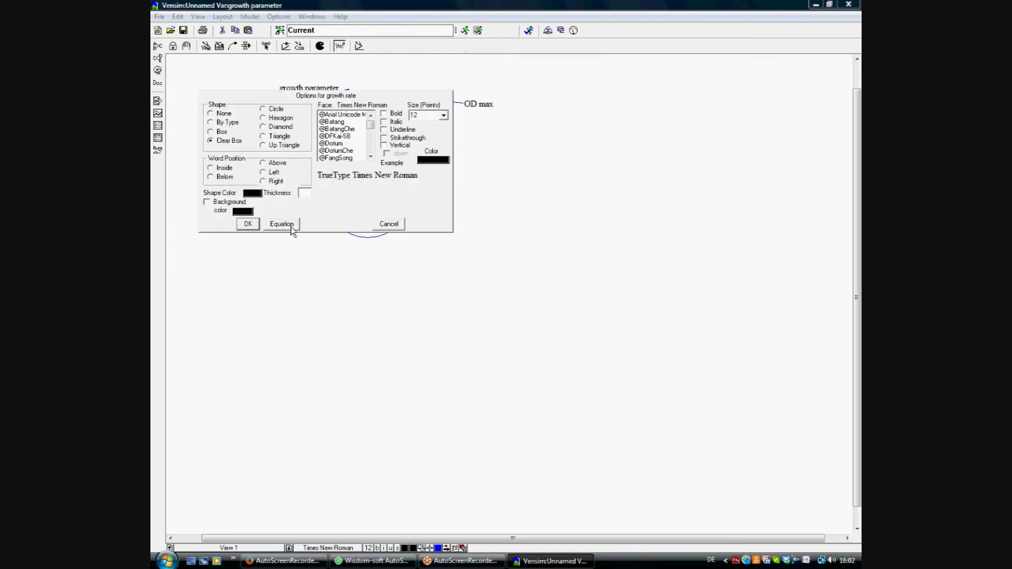
left_click(289, 224)
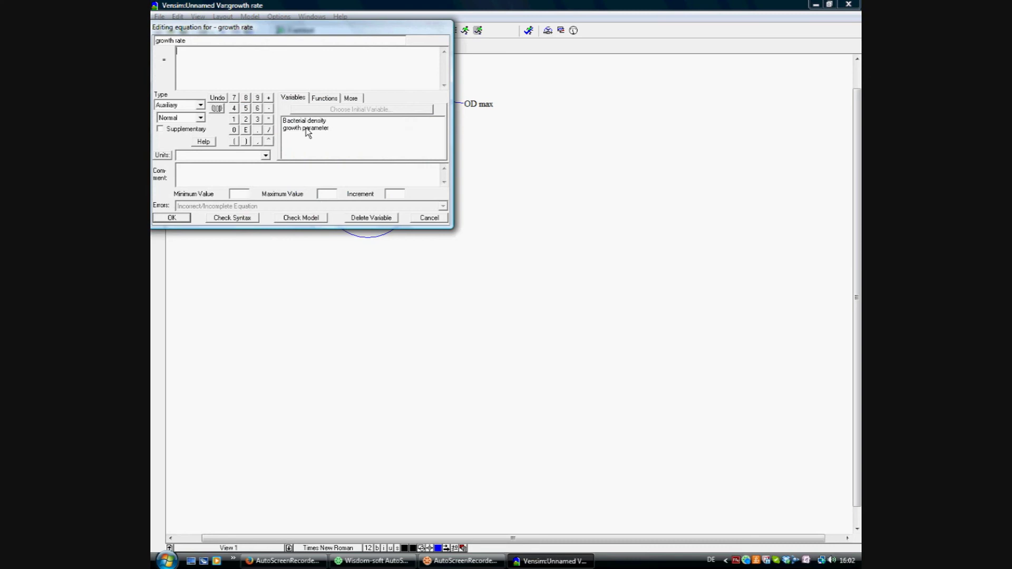
left_click(306, 127)
left_click(287, 121)
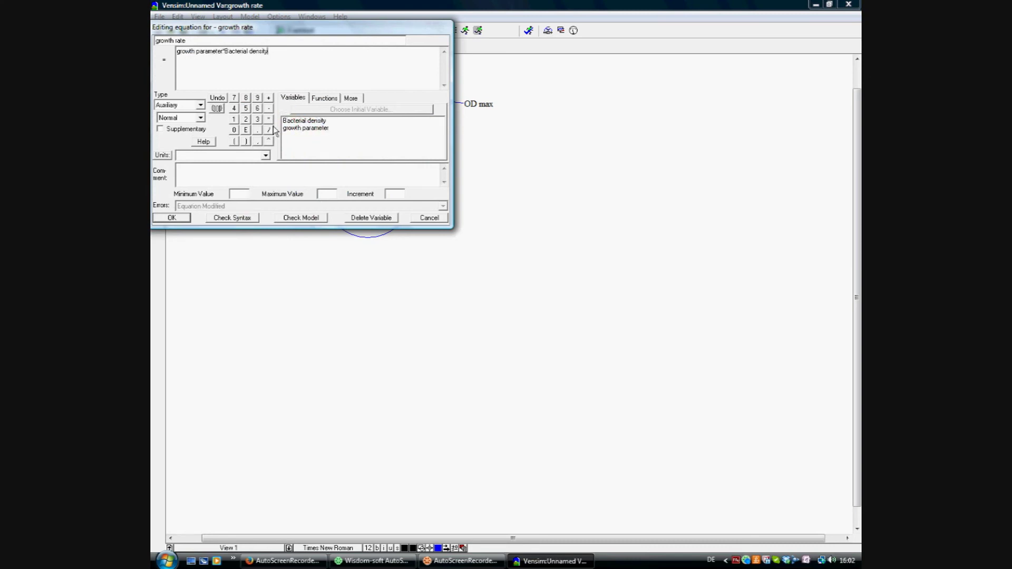
left_click(179, 219)
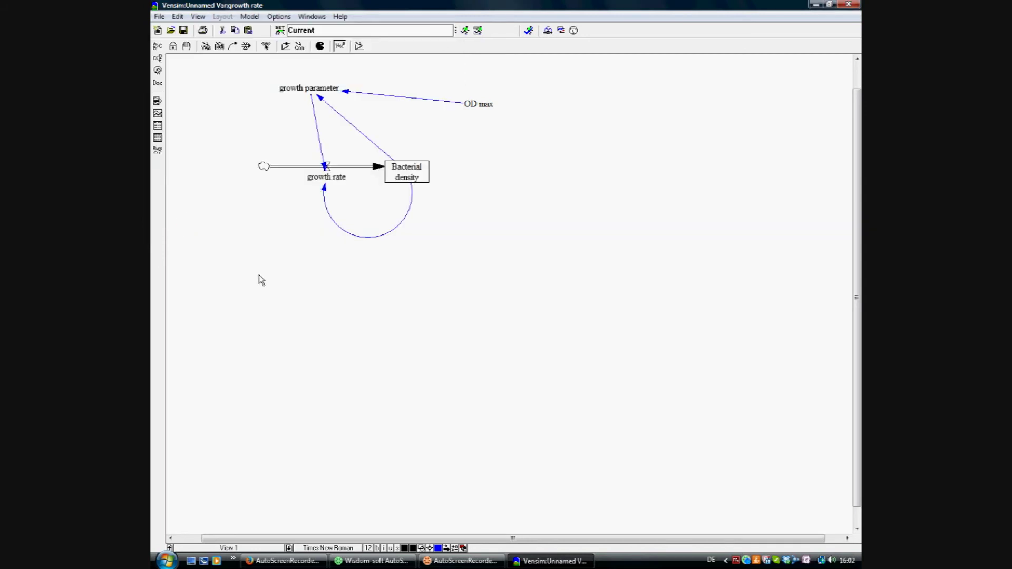
- Give growth rate the units OD
left_click(323, 172)
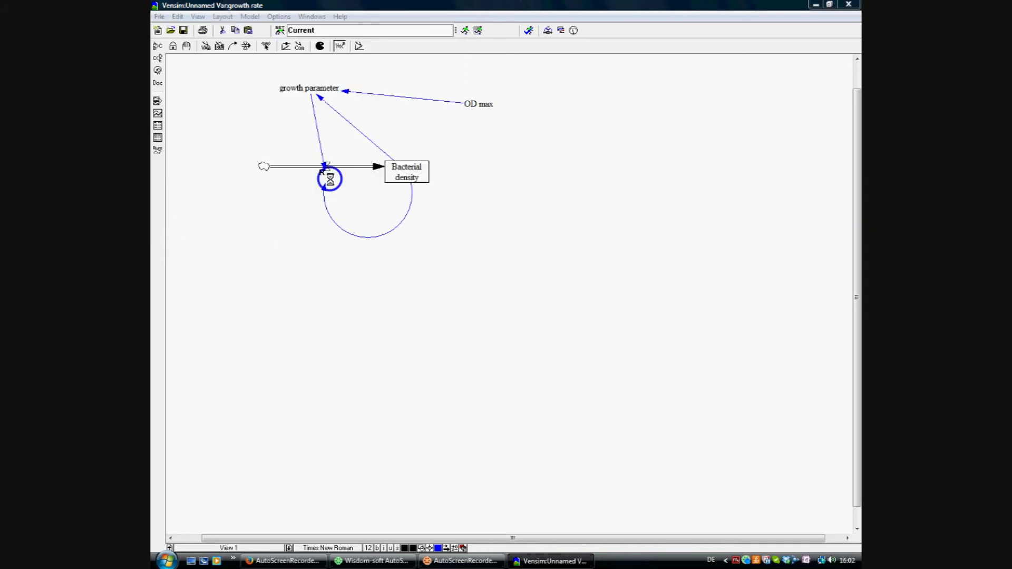
left_click(287, 223)
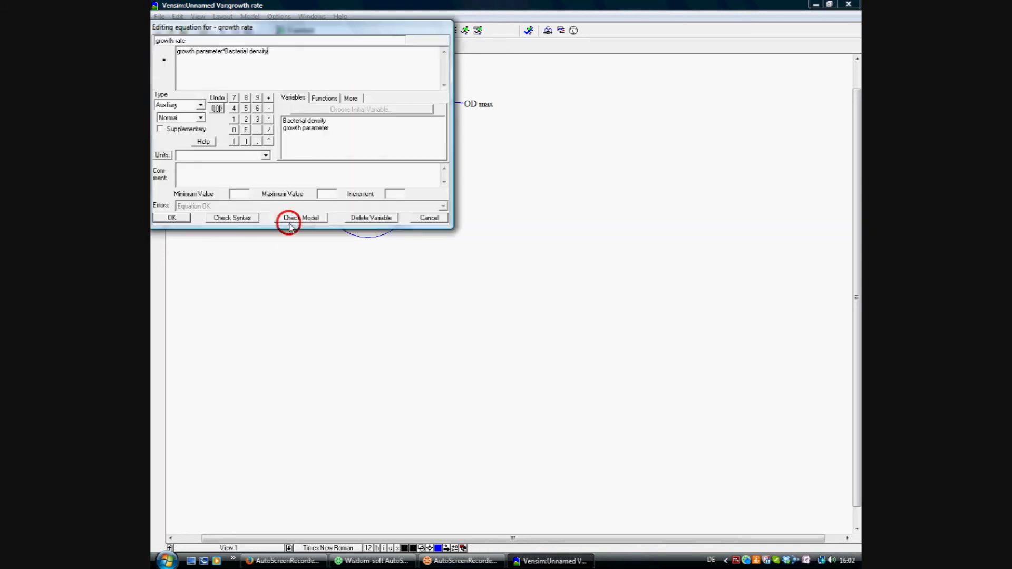
left_click(232, 155)
type("OD/Minute")
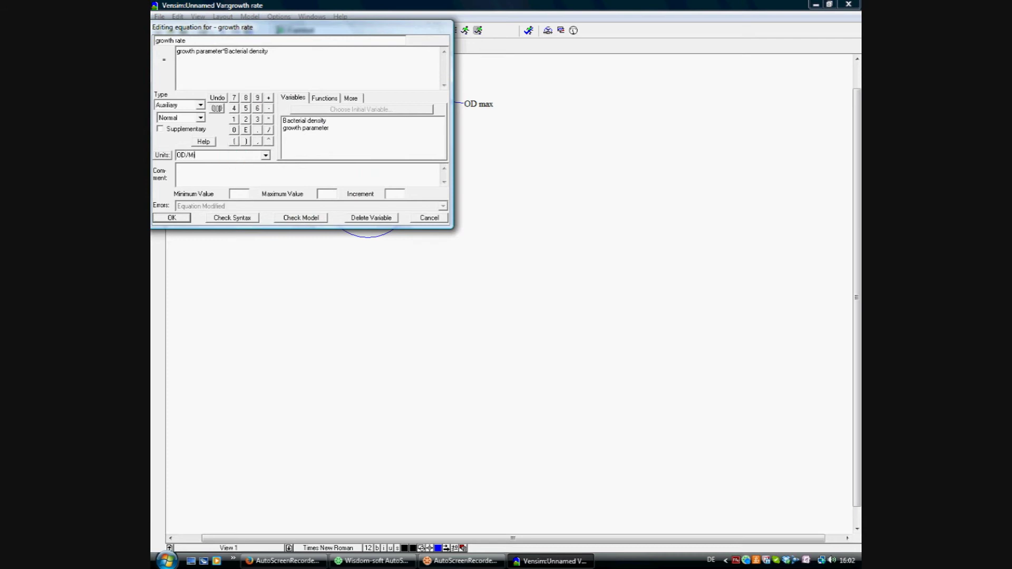
left_click(165, 221)
left_click(249, 16)
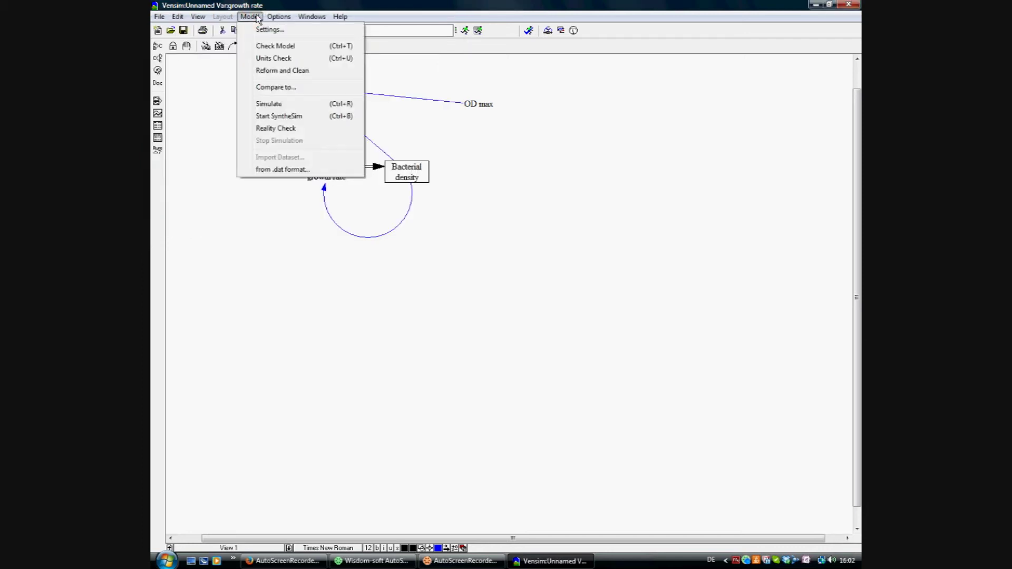
- Check the model, then run Units Check, saving the model as growth_limited when prompted
left_click(260, 47)
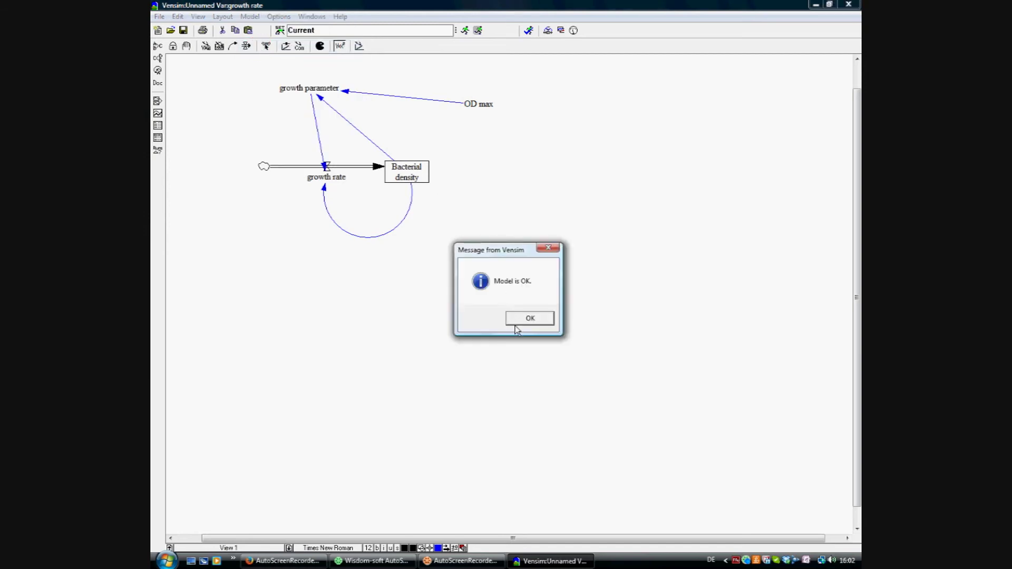
left_click(521, 320)
left_click(250, 17)
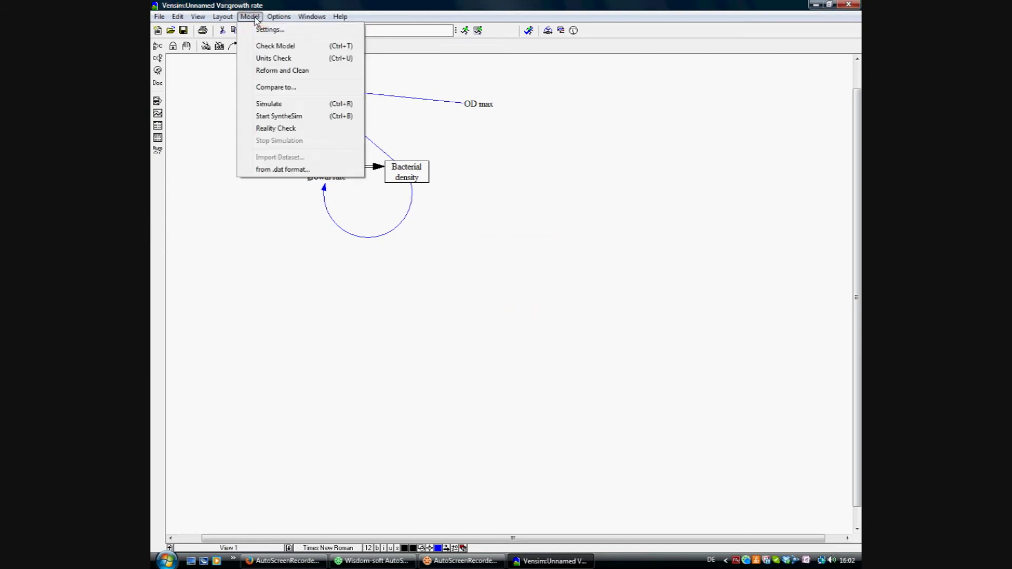
left_click(274, 51)
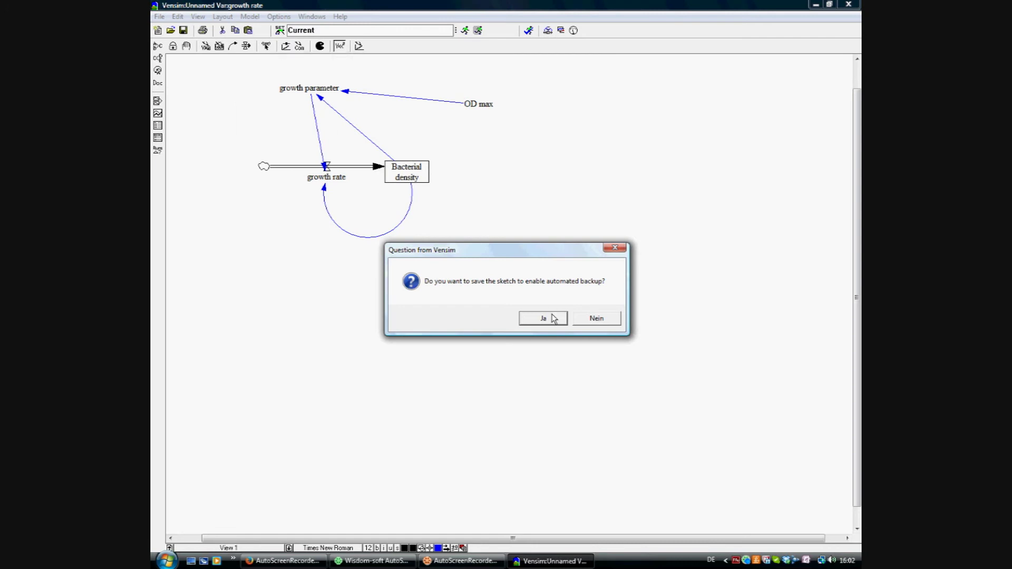
left_click(543, 318)
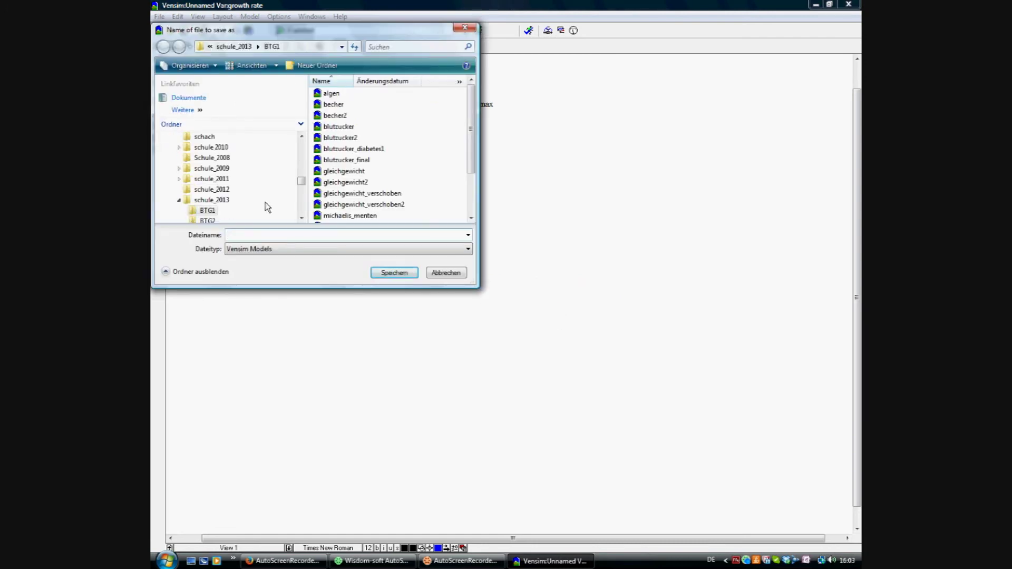
type("growth_limited")
left_click(383, 273)
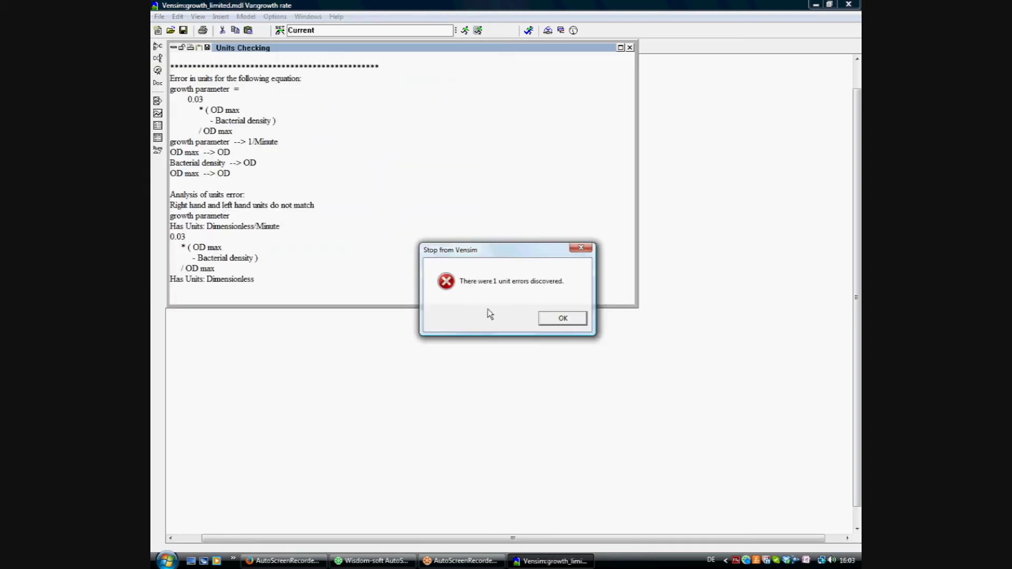
- Add a new variable 'Normalizing_parameter' above Bacterial density
left_click(562, 319)
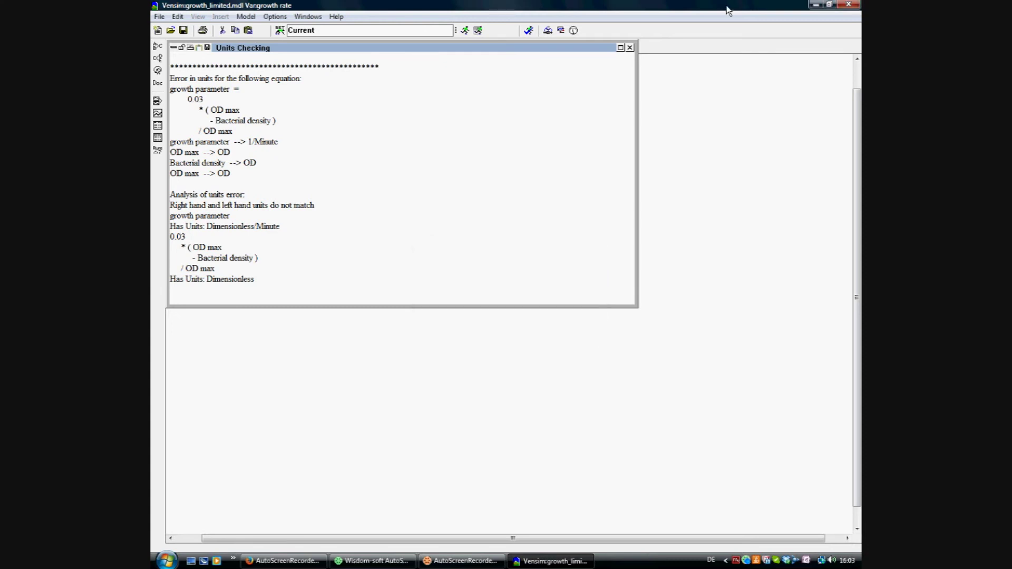
left_click(206, 46)
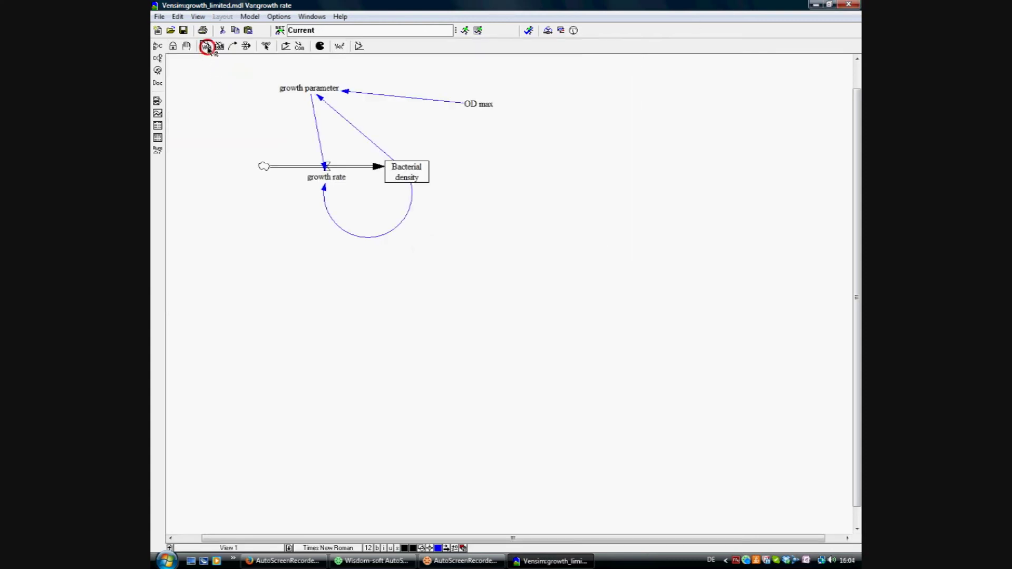
left_click(393, 123)
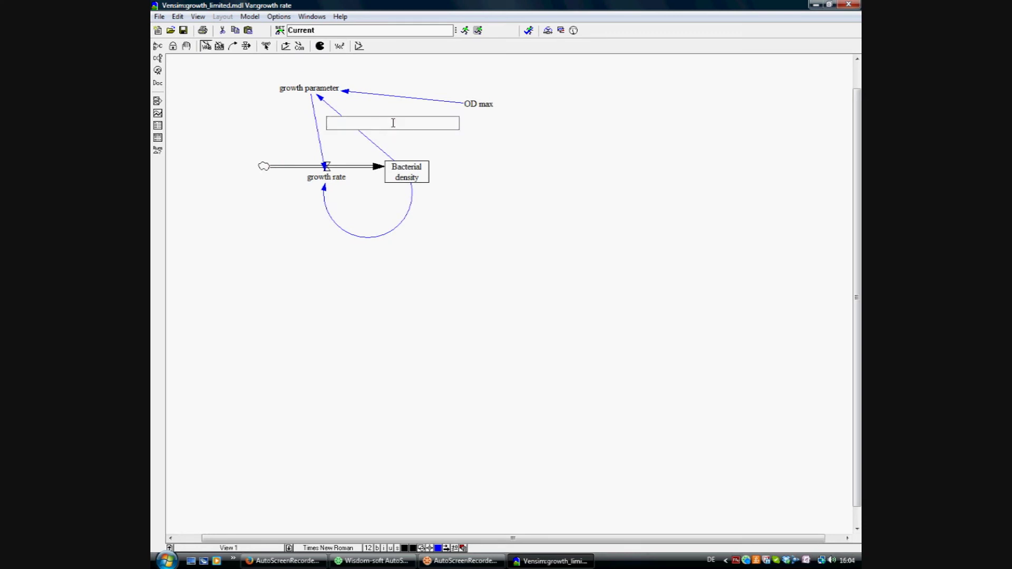
type("Normalizing_parameter")
key("Return")
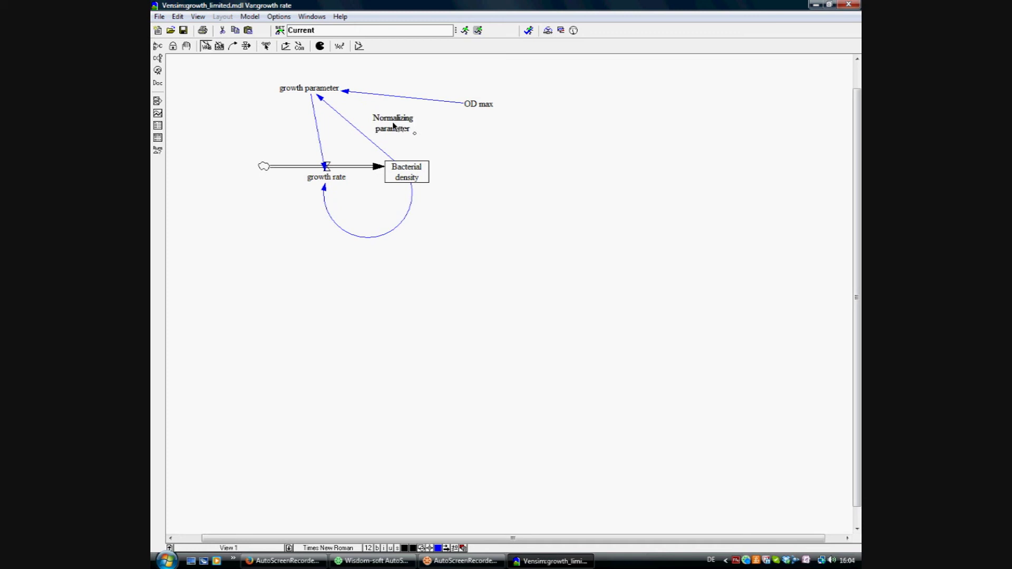
- Replace the two arrows into growth parameter with arrows from Bacterial density and OD max to Normalizing parameter
left_click(319, 46)
left_click(345, 90)
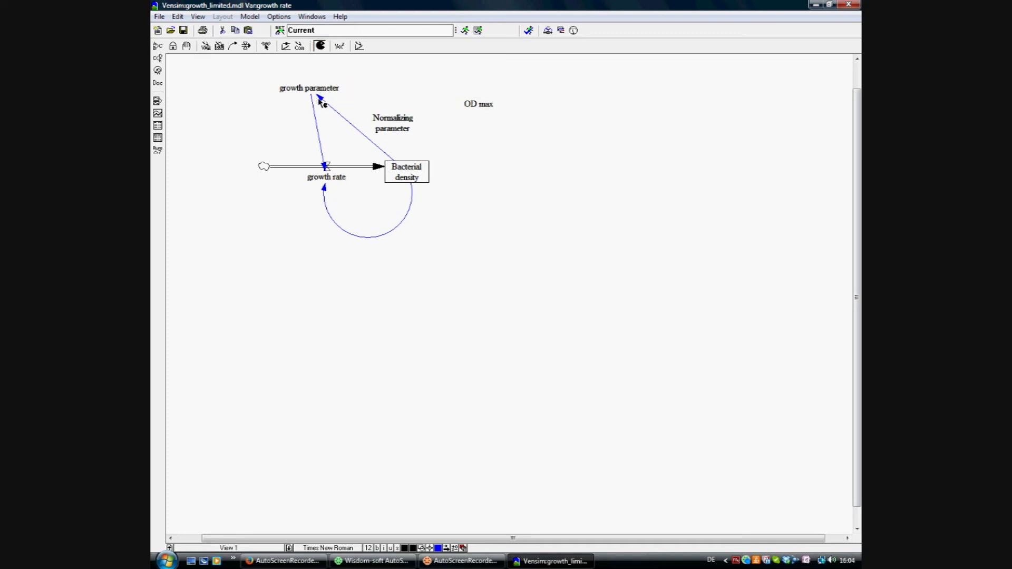
left_click(320, 98)
left_click(232, 46)
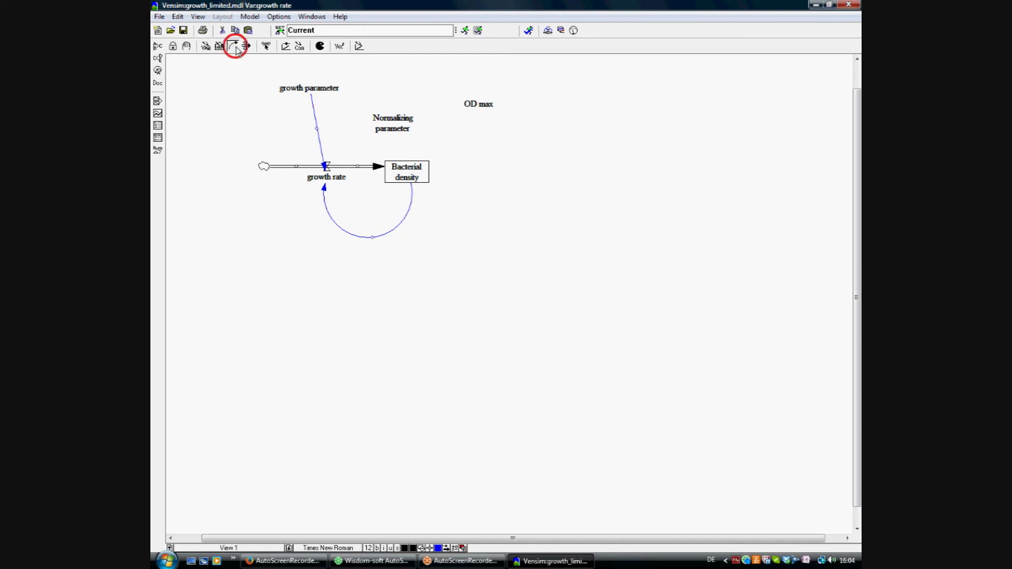
left_click(416, 176)
left_click(393, 125)
left_click(477, 104)
left_click(396, 126)
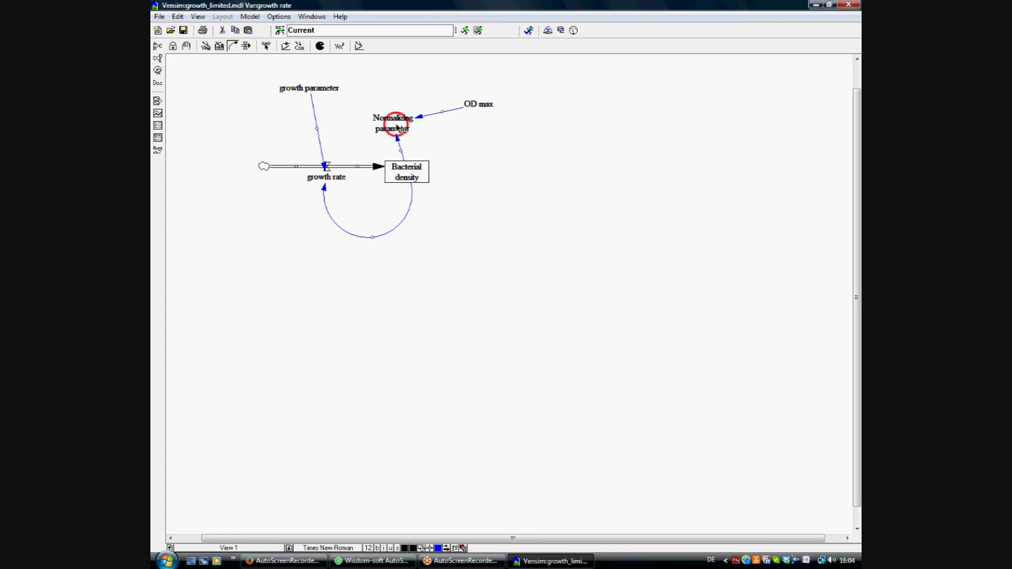
- Define Normalizing parameter as (OD max-Bacterial density)/OD max and link it to growth rate
right_click(397, 126)
left_click(344, 169)
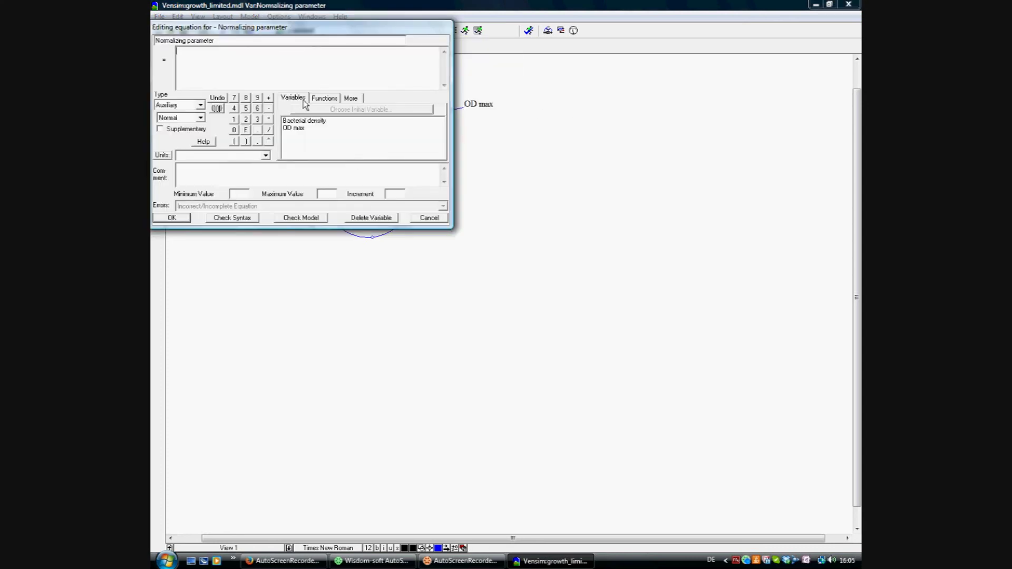
left_click(178, 51)
left_click(293, 128)
type("-")
left_click(298, 121)
type(")")
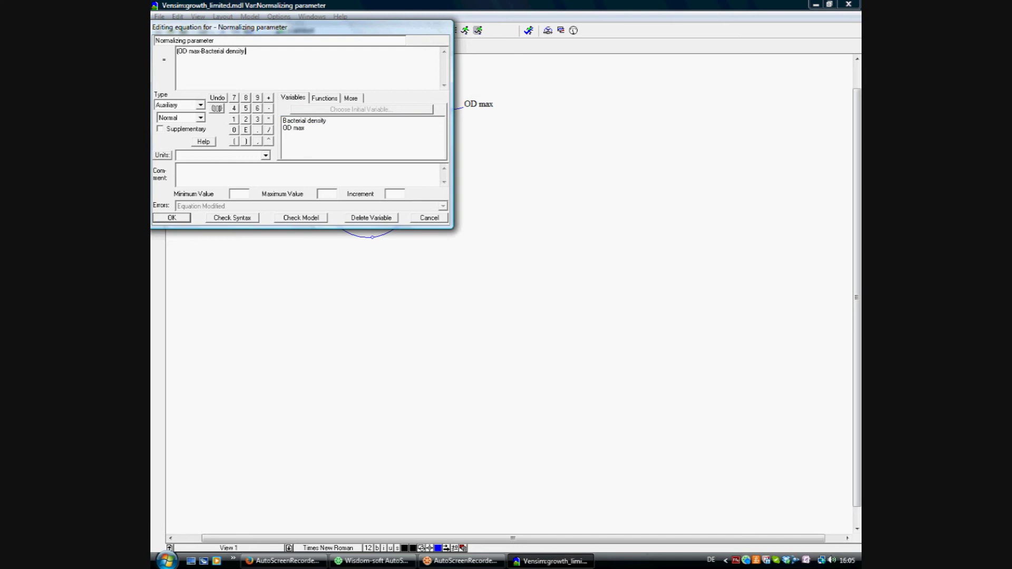
type("/")
left_click(296, 128)
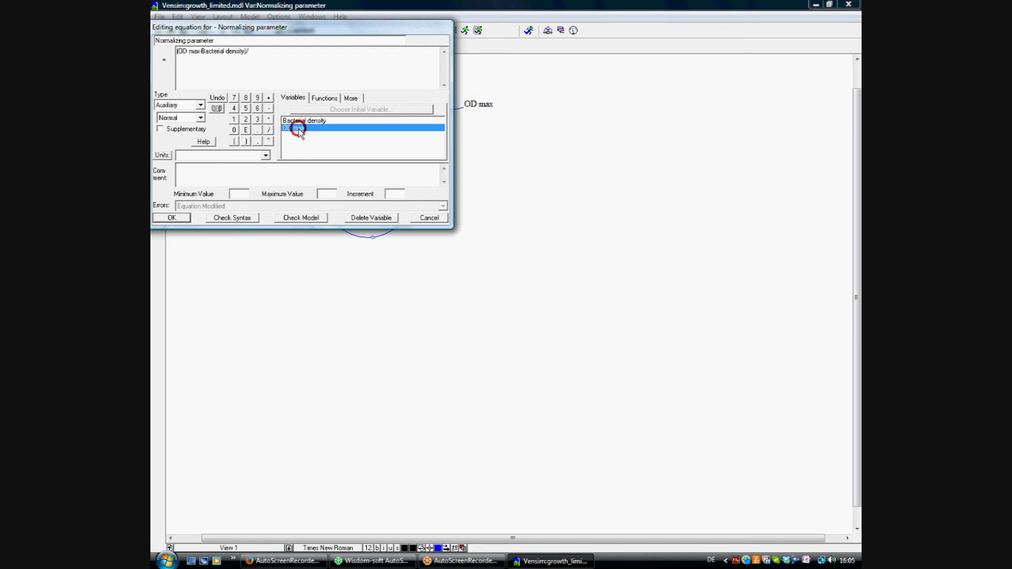
left_click(164, 219)
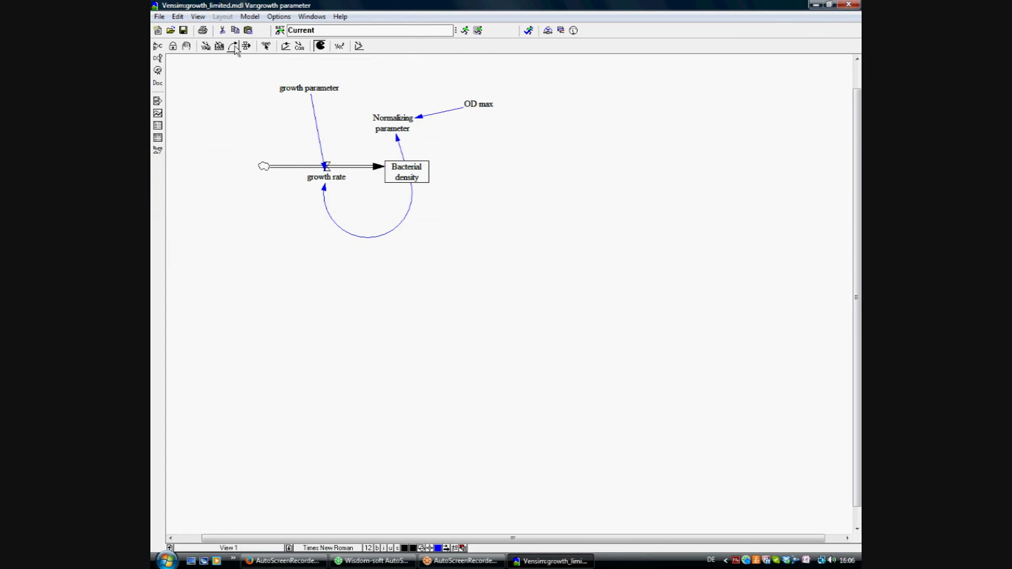
left_click(392, 126)
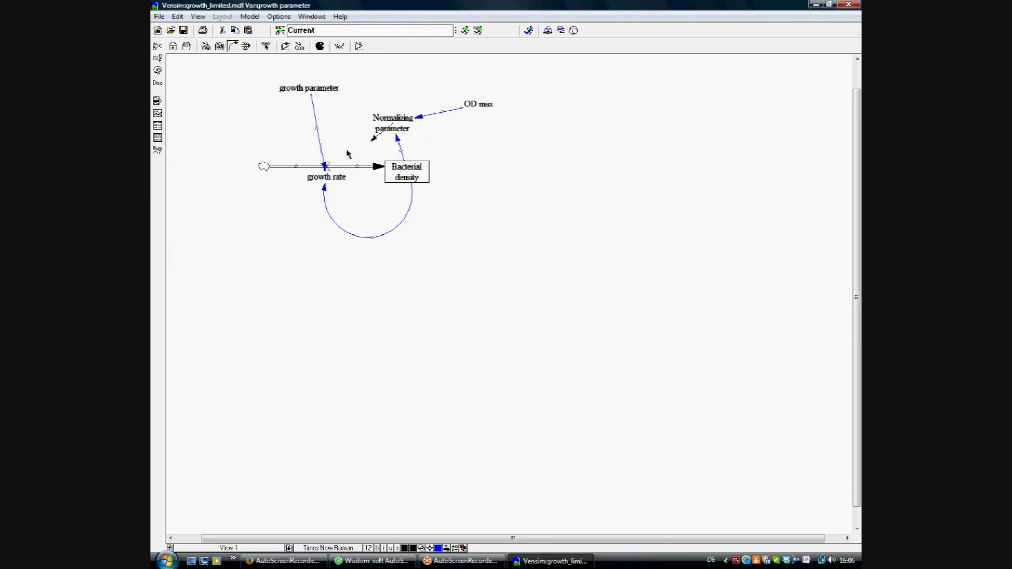
left_click(325, 182)
- Reduce the growth parameter equation to just 0.03
right_click(310, 88)
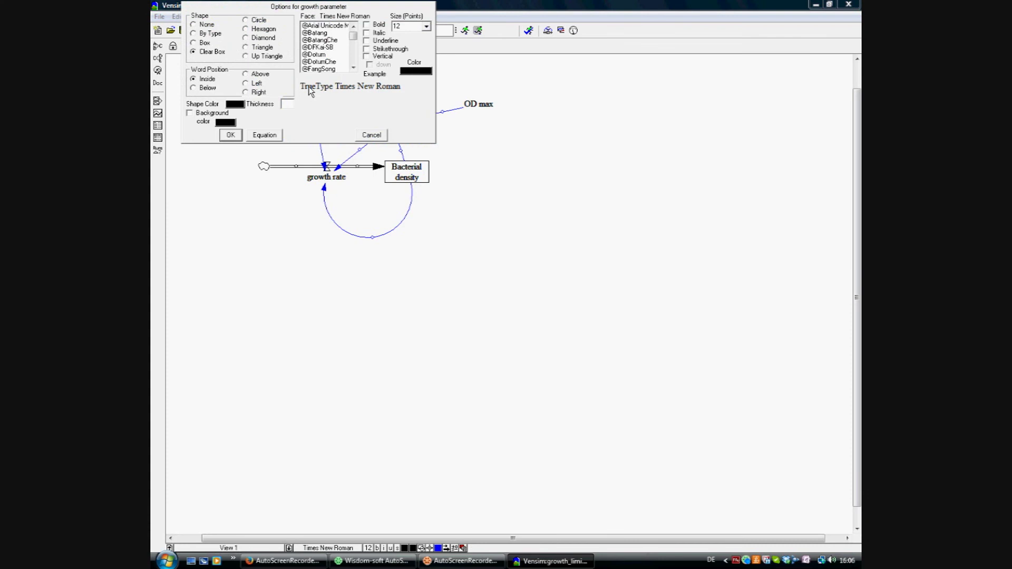
left_click(264, 136)
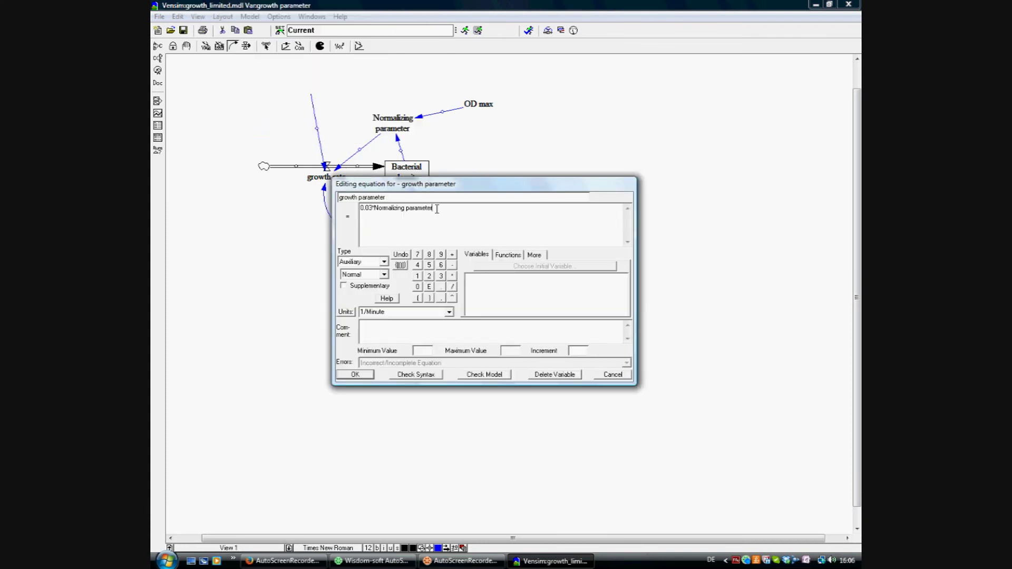
left_click_drag(434, 208, 374, 211)
key("Delete")
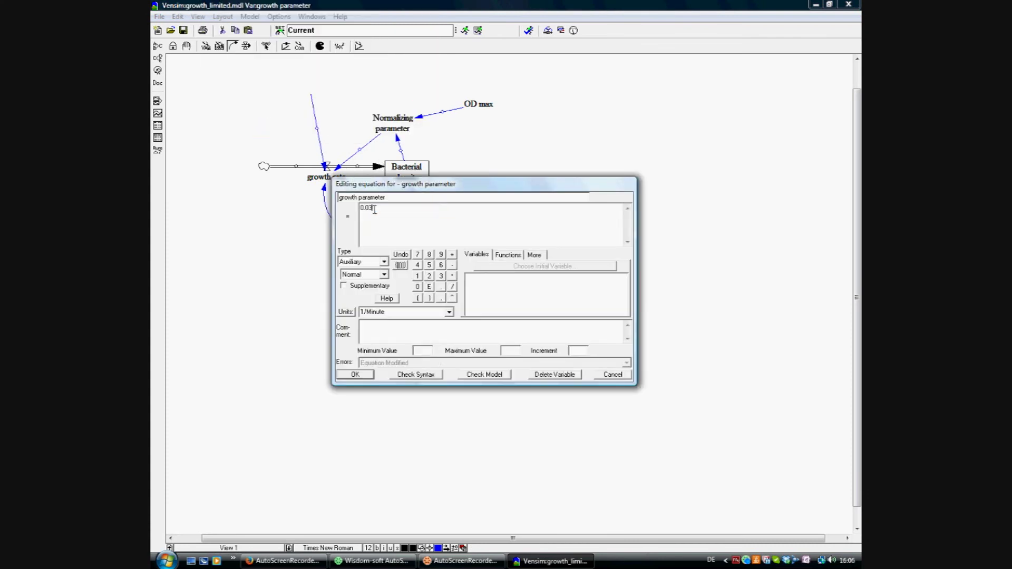
left_click(362, 371)
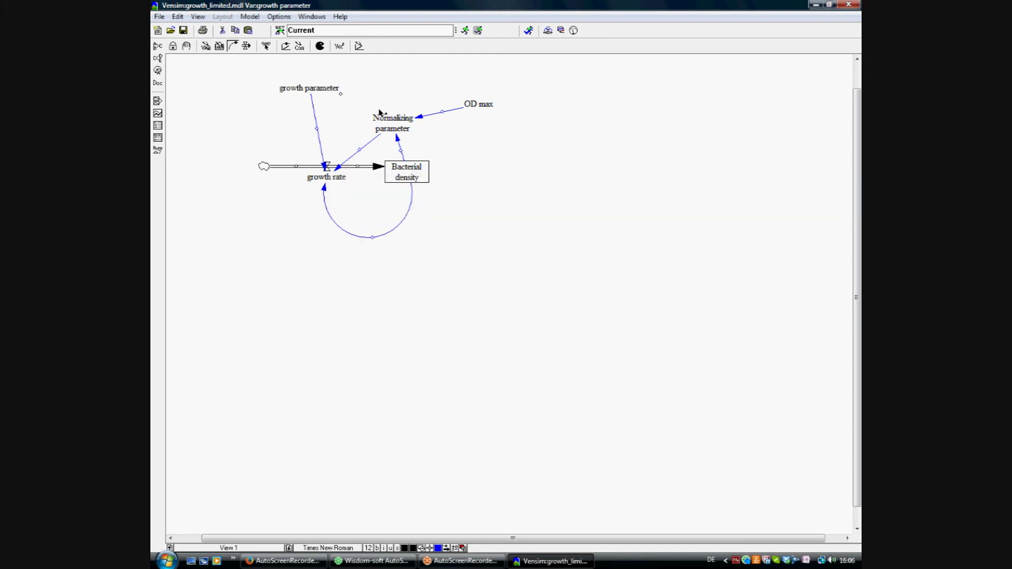
- Multiply growth rate's equation by Normalizing parameter
right_click(325, 179)
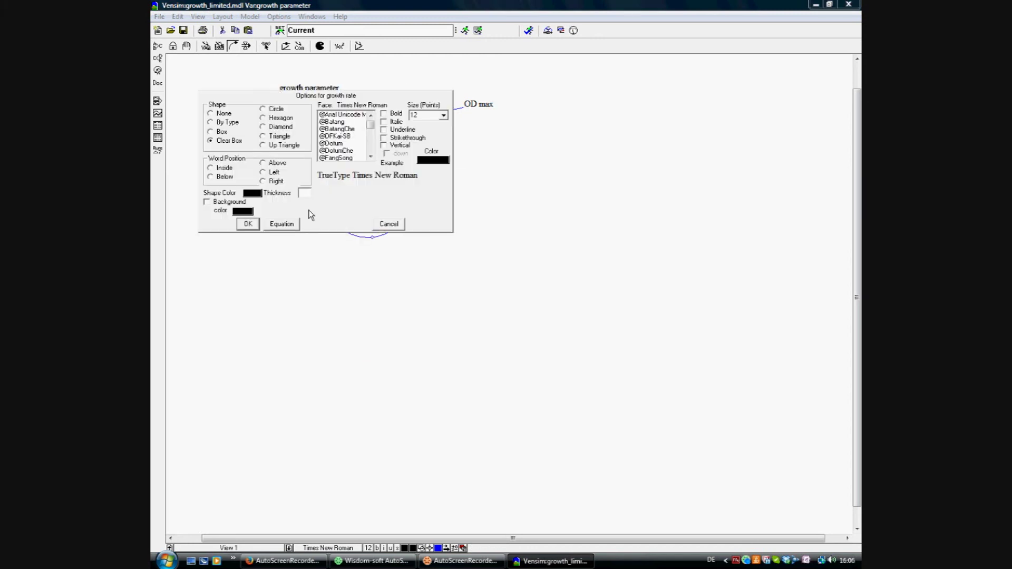
left_click(289, 225)
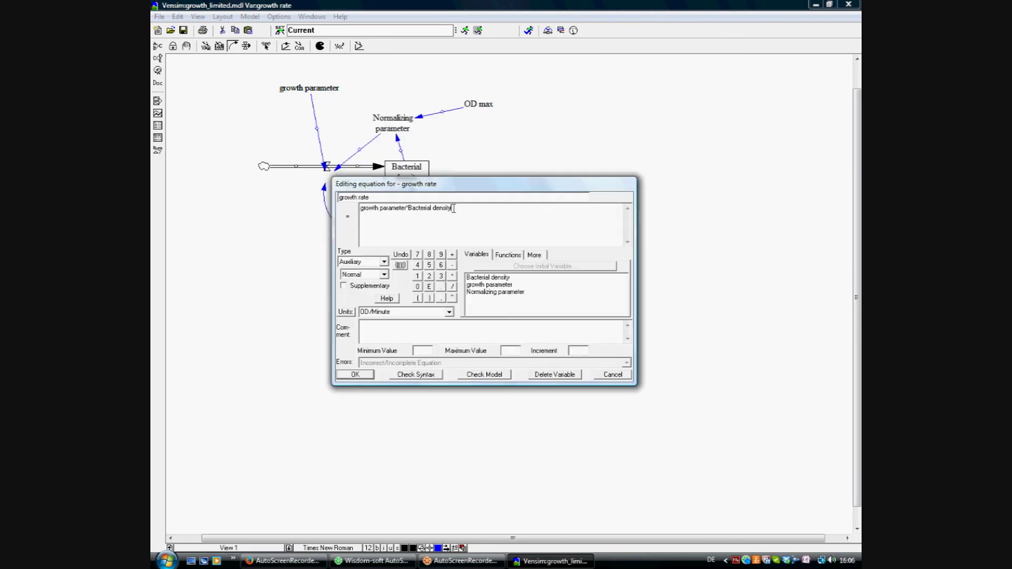
type("*")
double_click(506, 291)
left_click(369, 371)
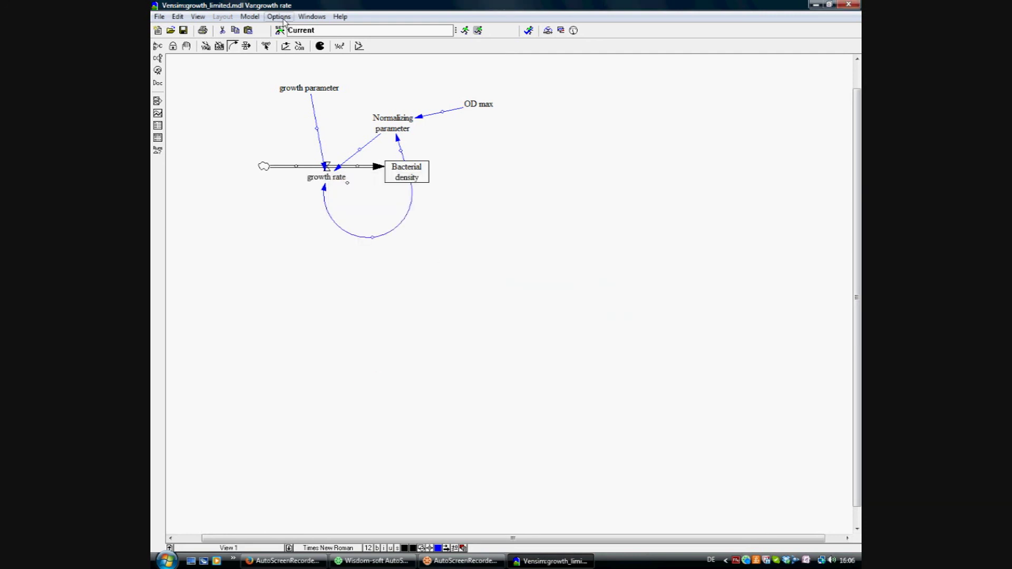
left_click(250, 16)
- Run Check Model and Units Check, confirming 'Model is OK' and 'Units are A.O.K.'
left_click(259, 44)
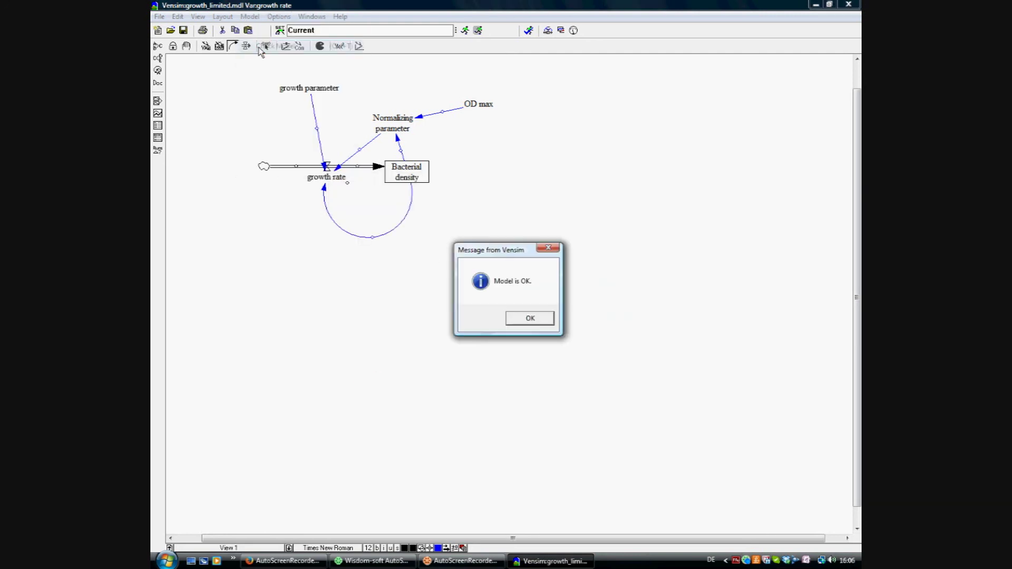
left_click(529, 318)
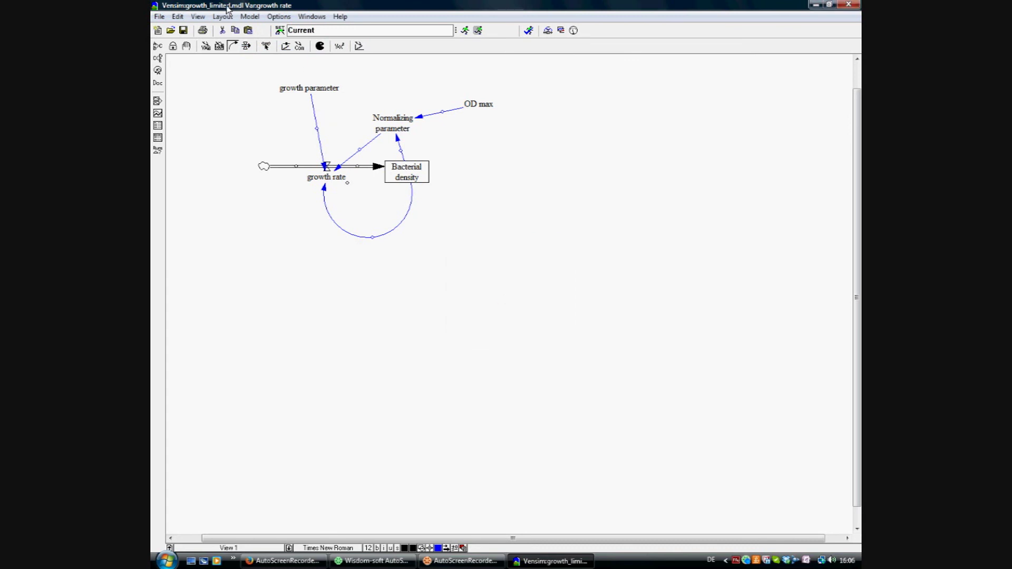
left_click(250, 17)
left_click(282, 59)
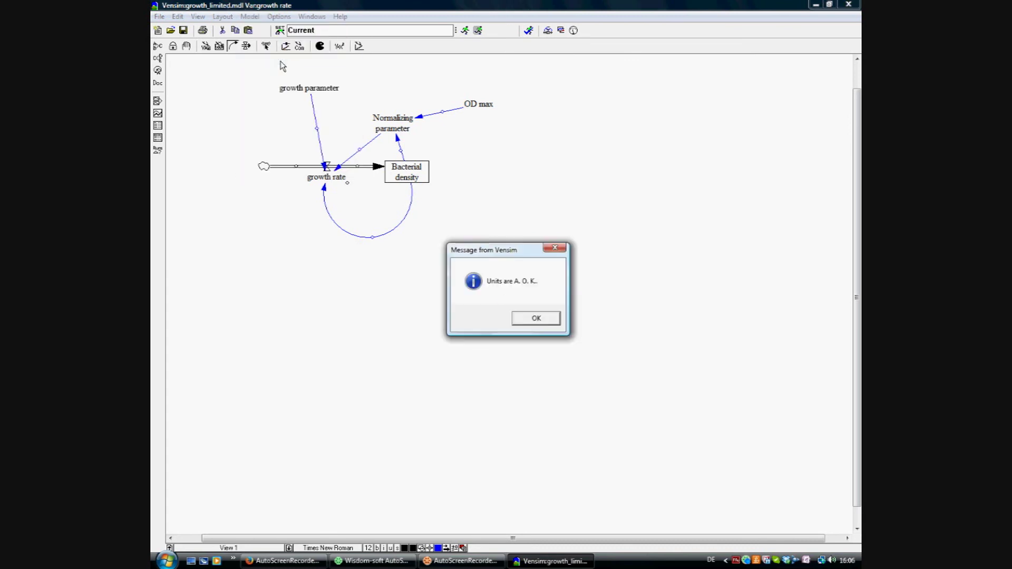
left_click(523, 320)
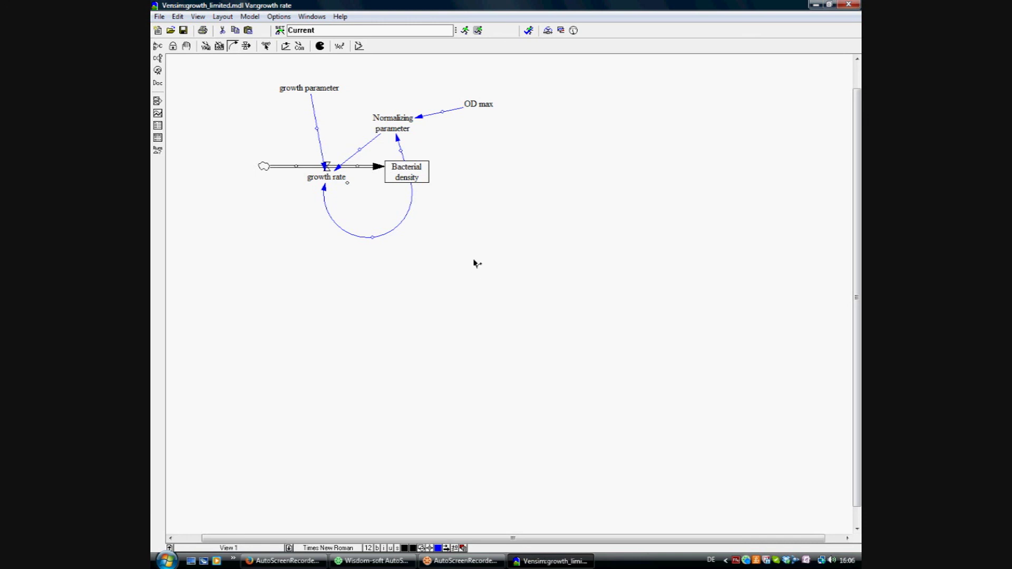
- Name the run 'growth', set RK4 integration, and run the simulation
double_click(322, 30)
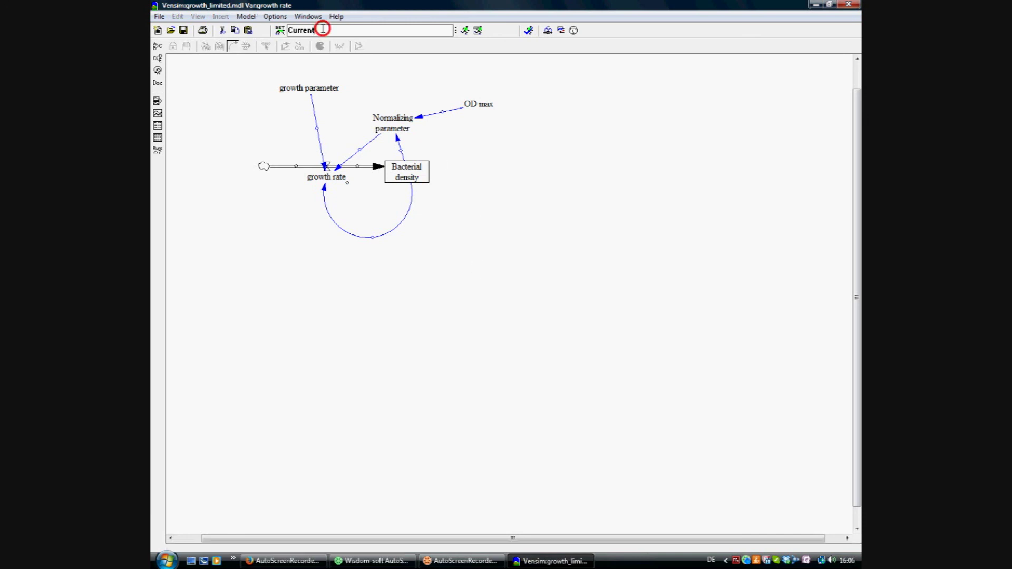
type("growth_")
left_click(280, 31)
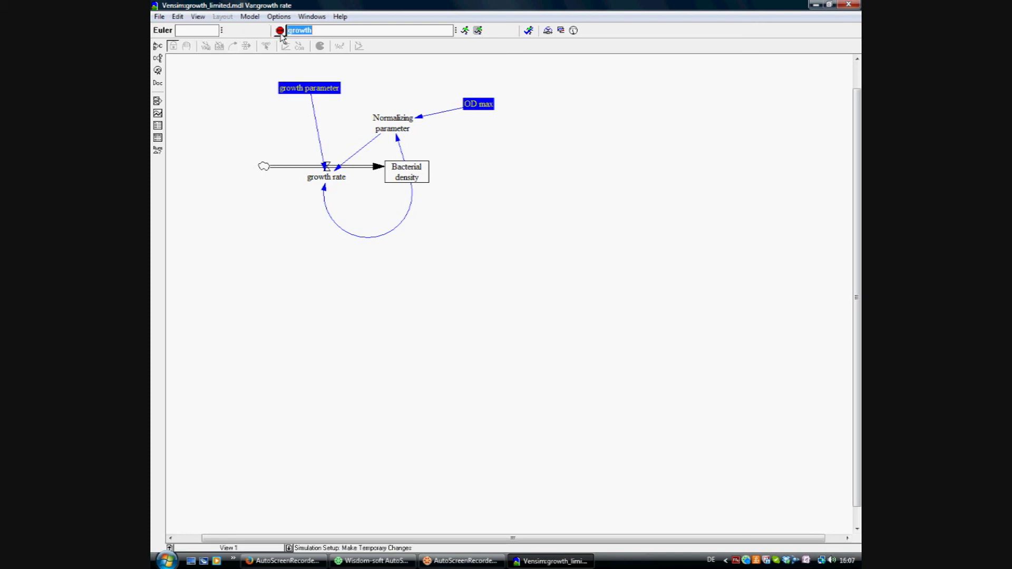
left_click(163, 30)
left_click(465, 31)
- Graph Bacterial density, showing its S-curve rising to about 5 OD, beside the diagram
left_click(408, 170)
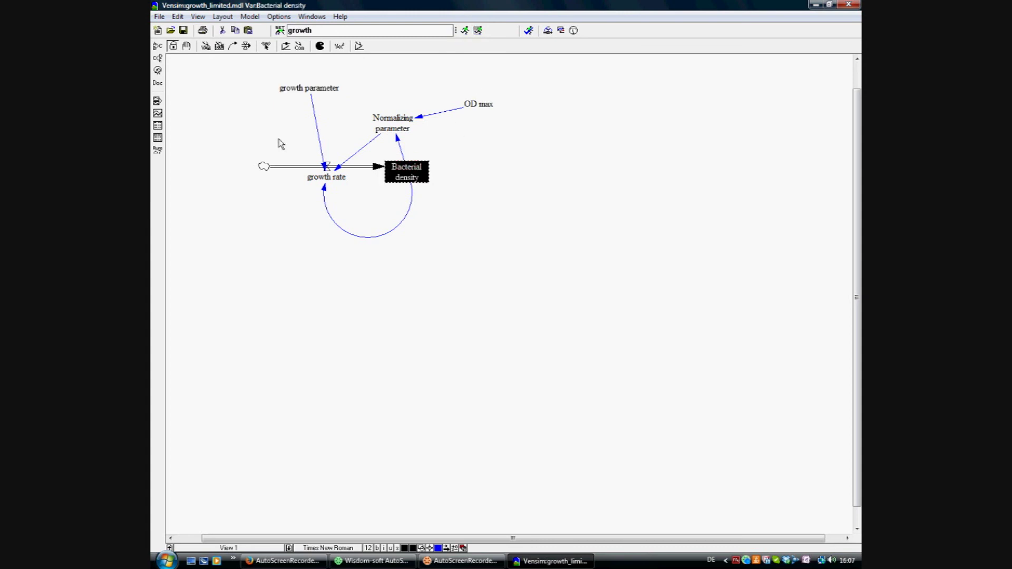
left_click(158, 113)
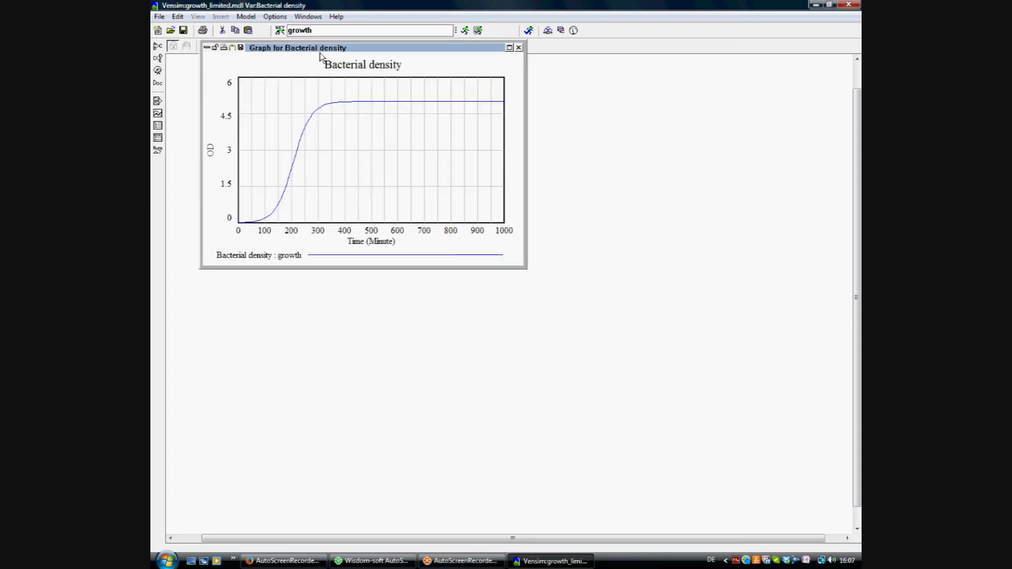
left_click_drag(322, 49, 644, 230)
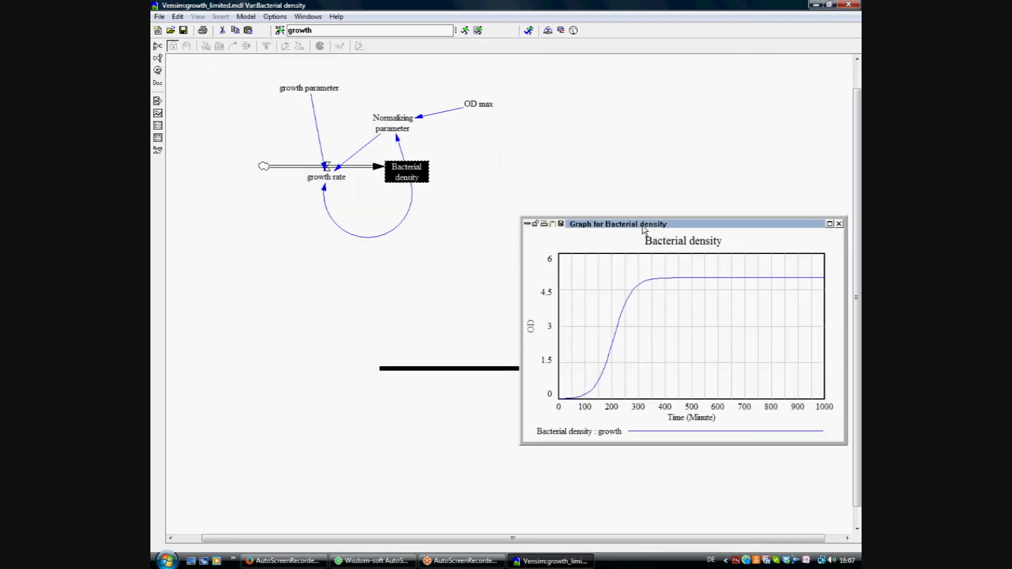